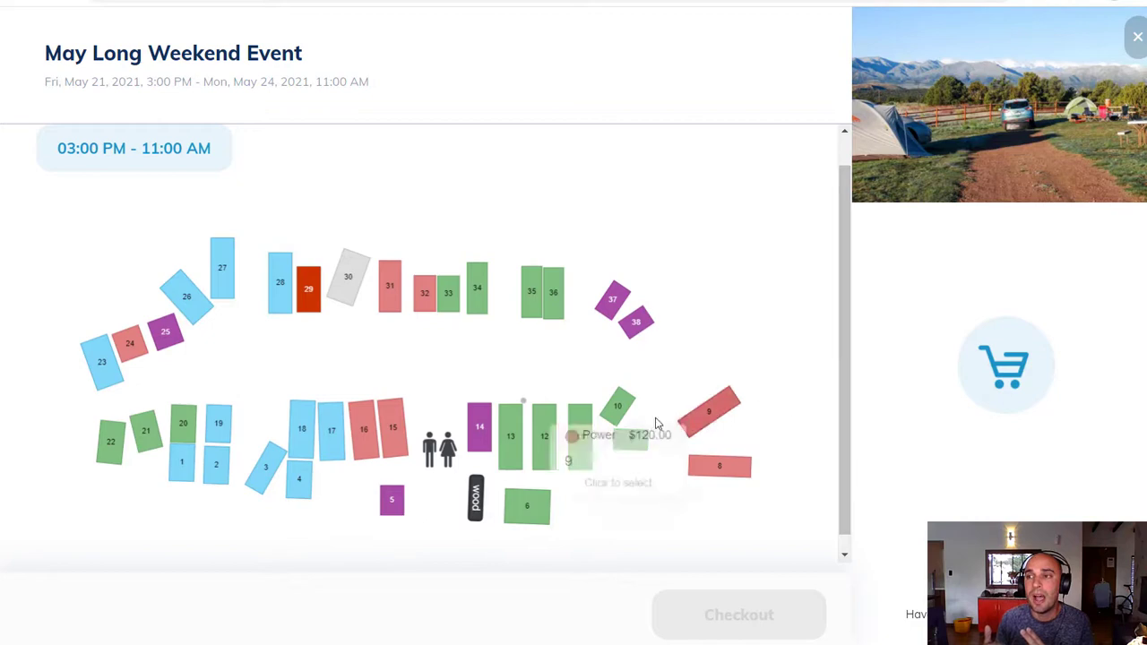
# Step: Select campsites 11 and 38 on the May Long Weekend Event's site map
pyautogui.click(579, 422)
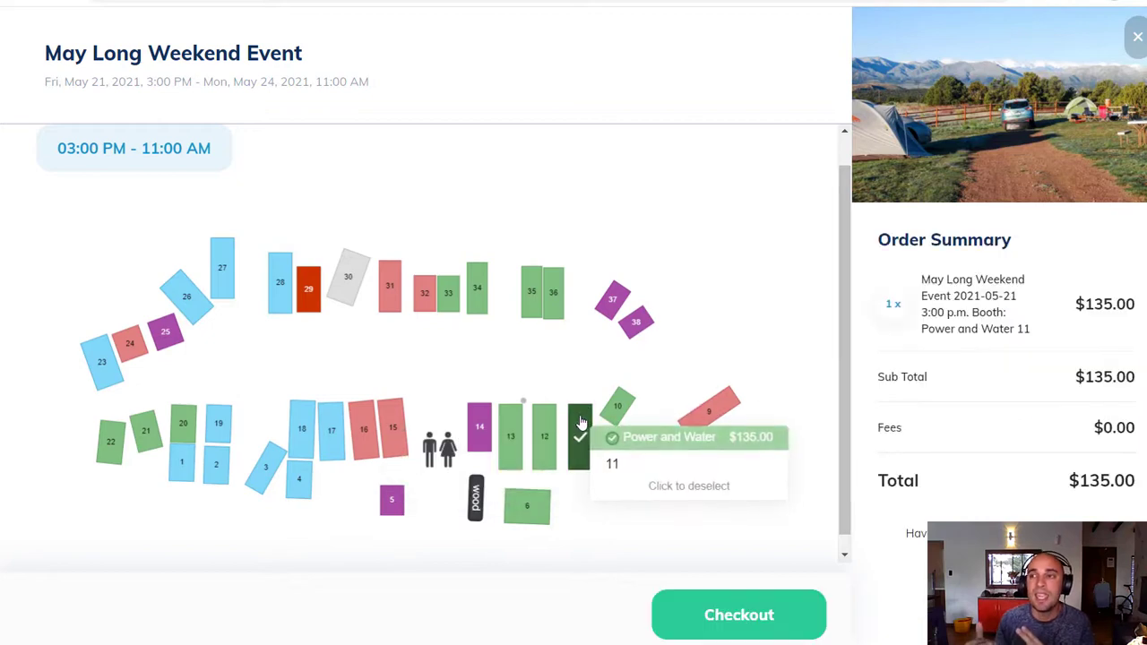
pyautogui.click(636, 324)
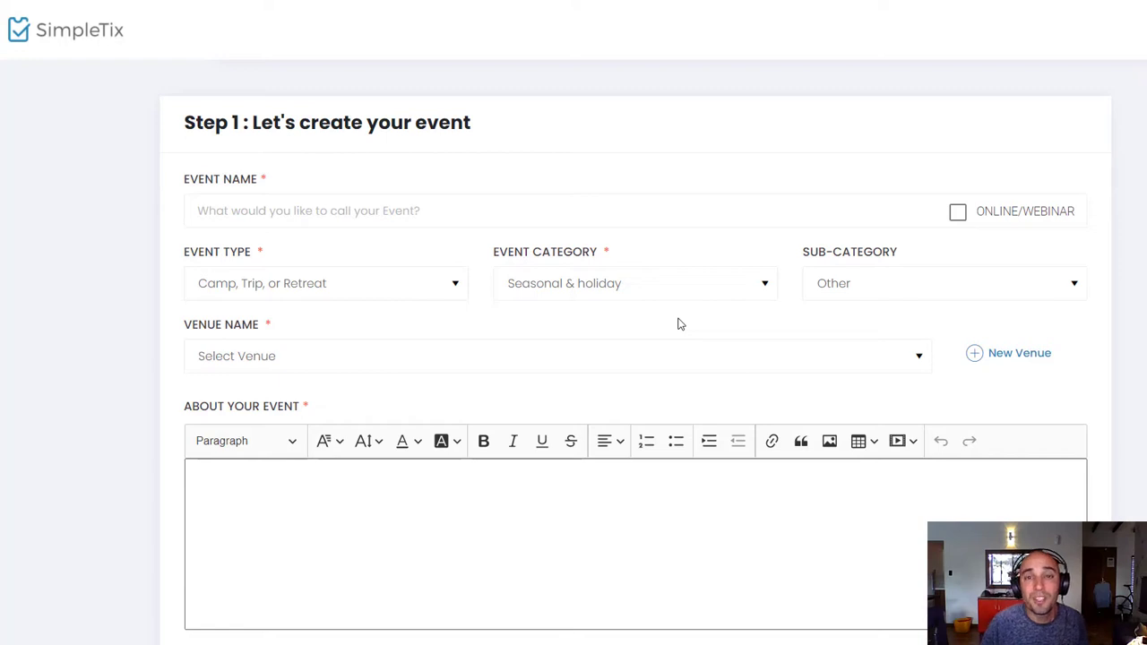
# Step: Name the new event May Long Weekend Event and choose RIVERS EDGE CAMP AND RETREAT as its venue
pyautogui.click(385, 201)
pyautogui.write('May Long Weekend Event')
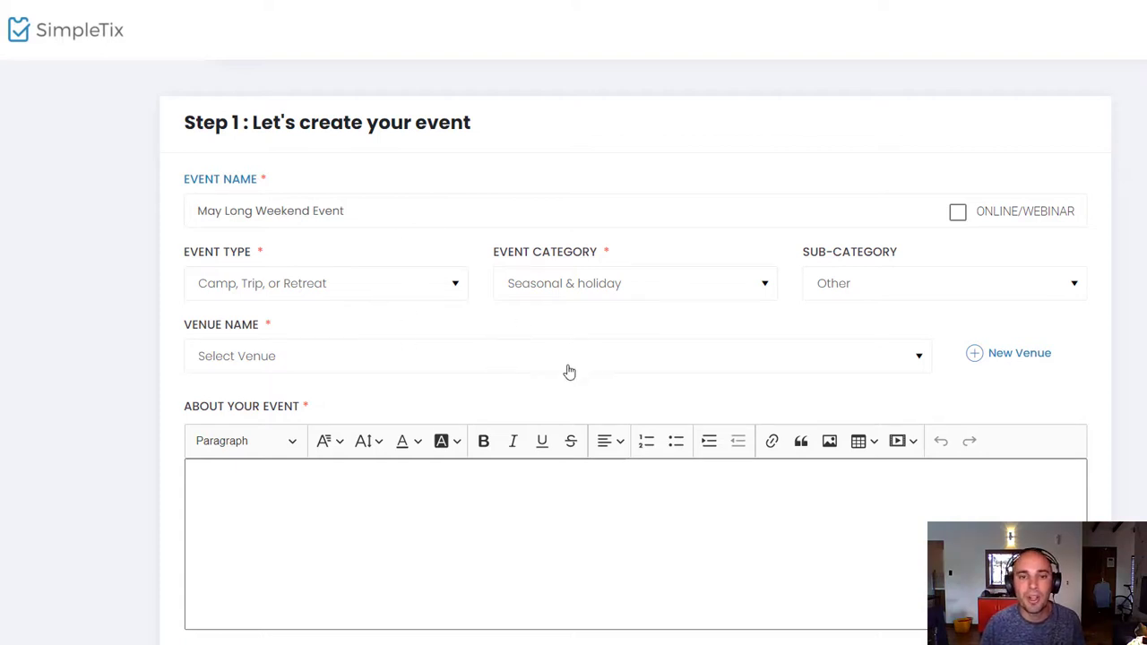
pyautogui.scroll(-1, 568, 373)
pyautogui.click(446, 271)
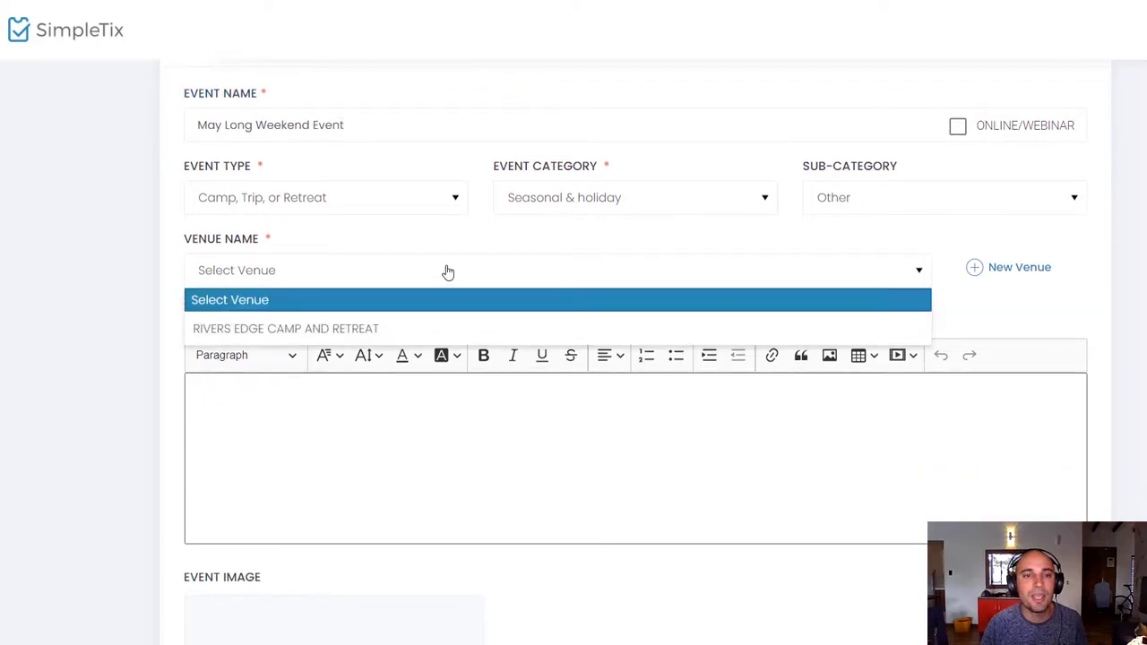
pyautogui.click(426, 330)
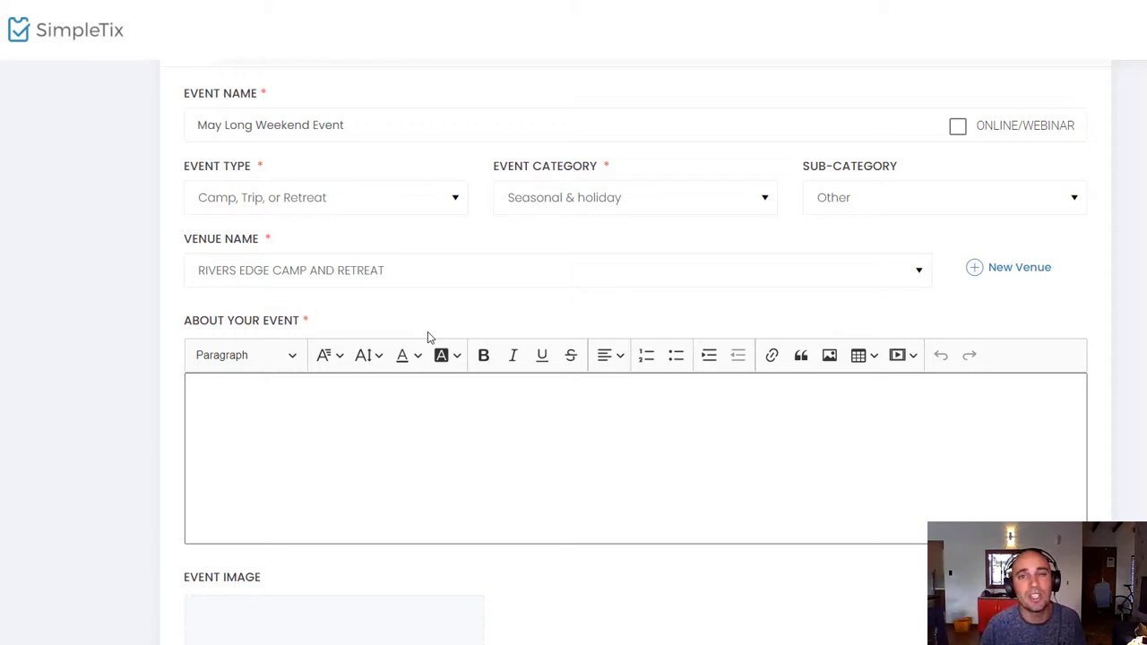
# Step: Paste the prepared description of the weekend's amenities and activities into the event's description
pyautogui.click(387, 458)
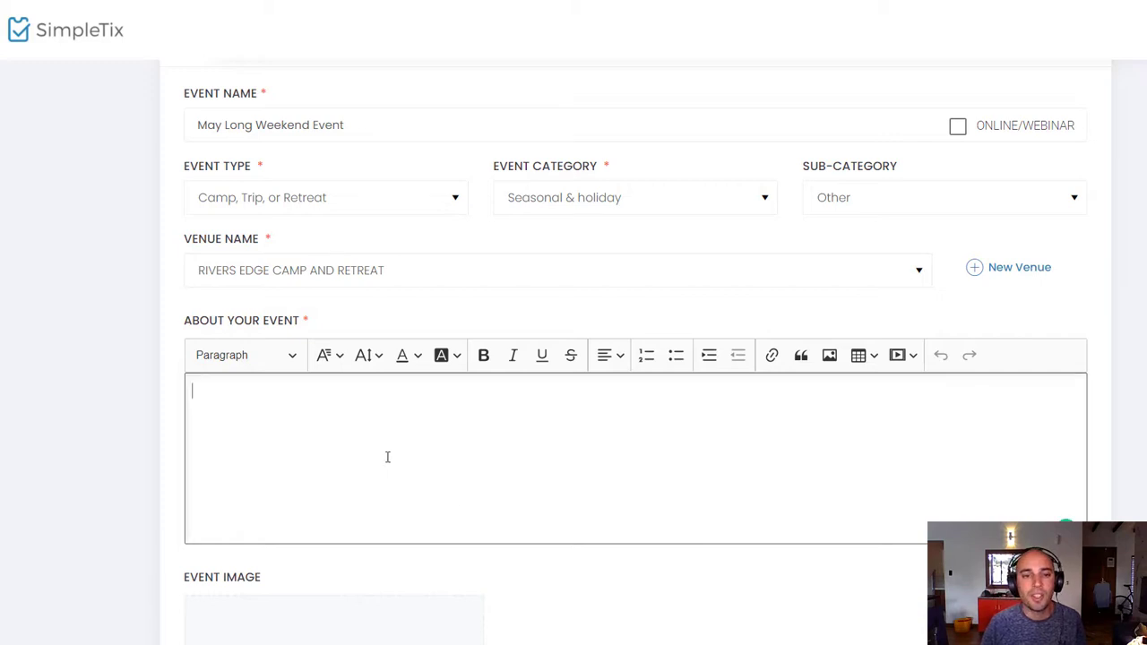
pyautogui.hotkey('ctrl', 'v')
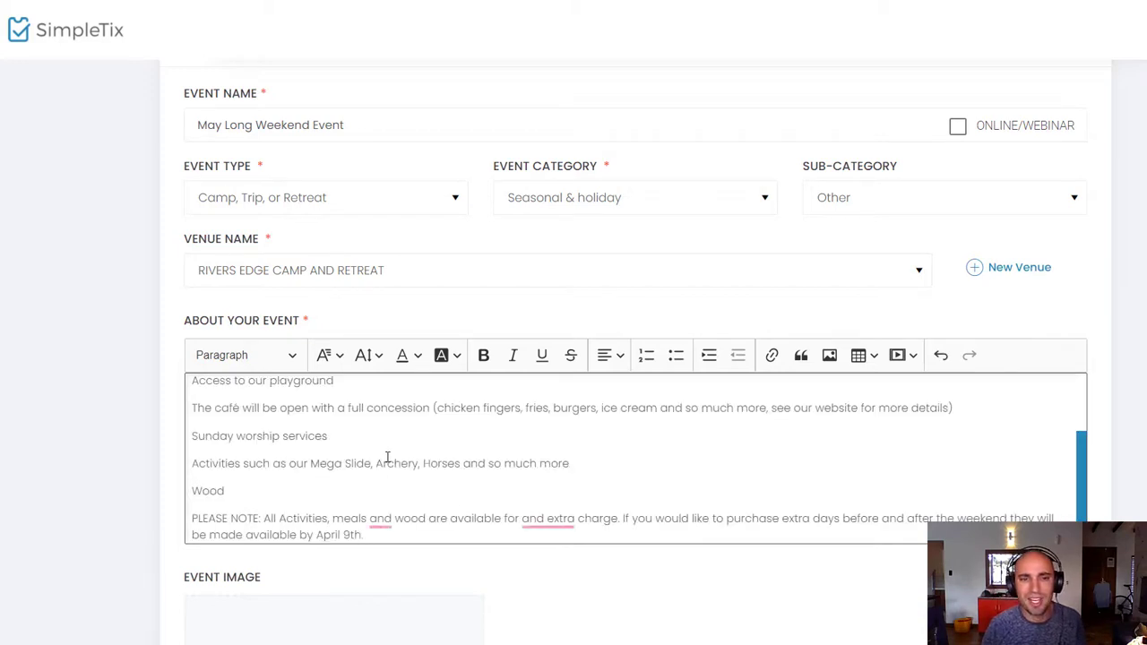
pyautogui.scroll(1, 387, 458)
pyautogui.scroll(-1, 387, 457)
pyautogui.scroll(-1, 387, 458)
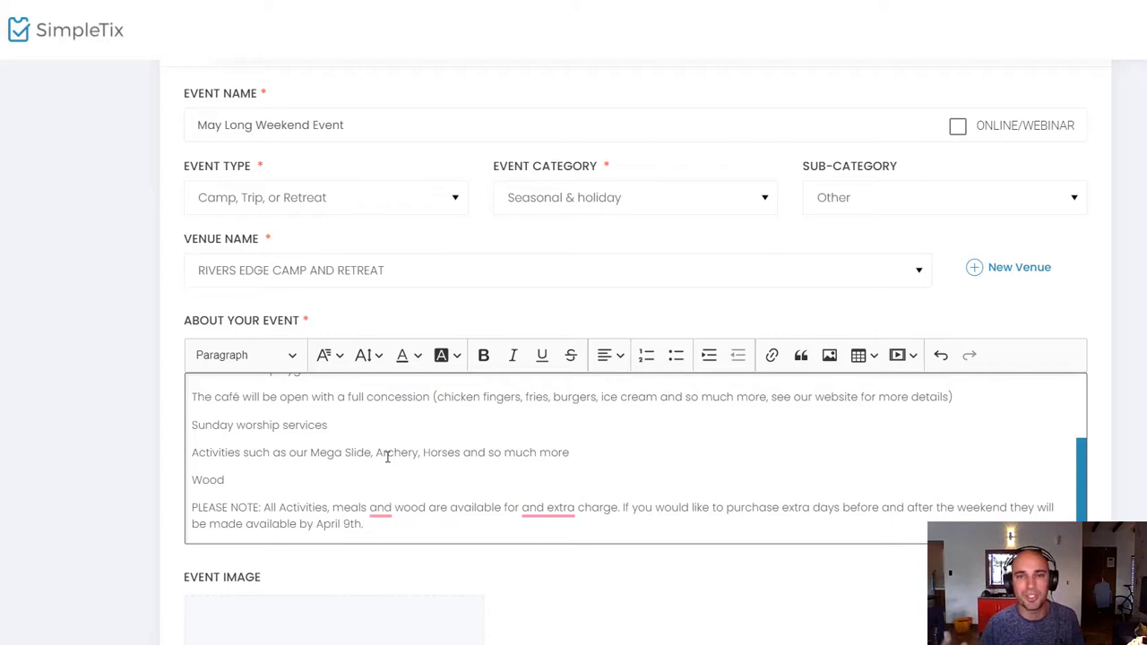
# Step: Add the campground photo from the Desktop folder as the event image
pyautogui.scroll(-2, 387, 457)
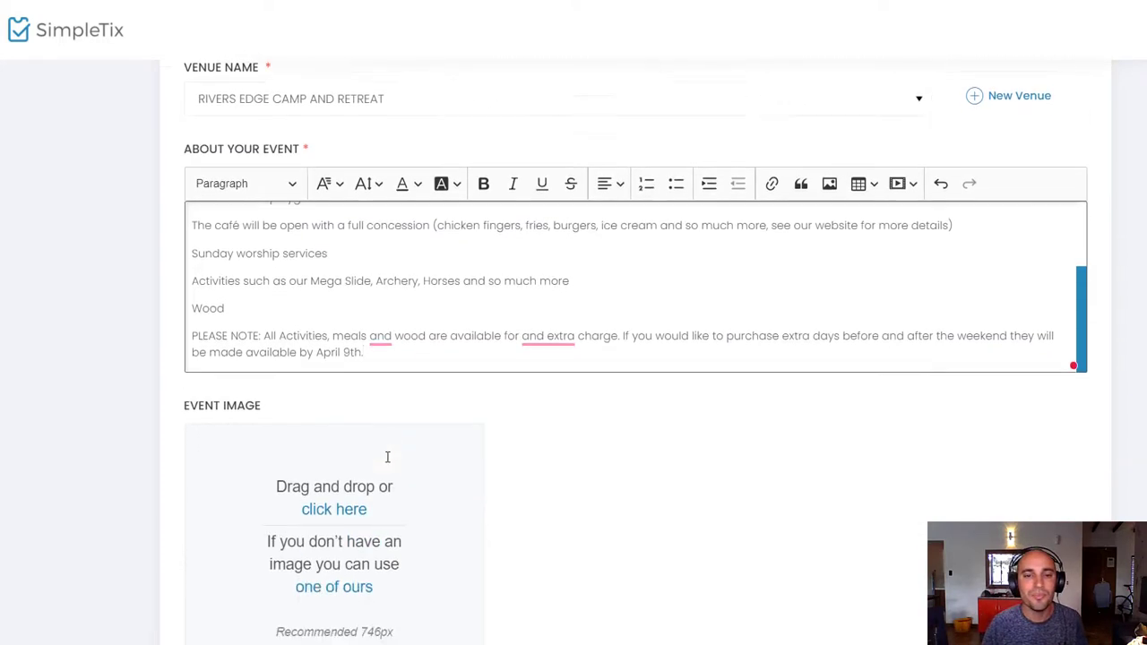
pyautogui.scroll(-1, 387, 457)
pyautogui.scroll(1, 387, 459)
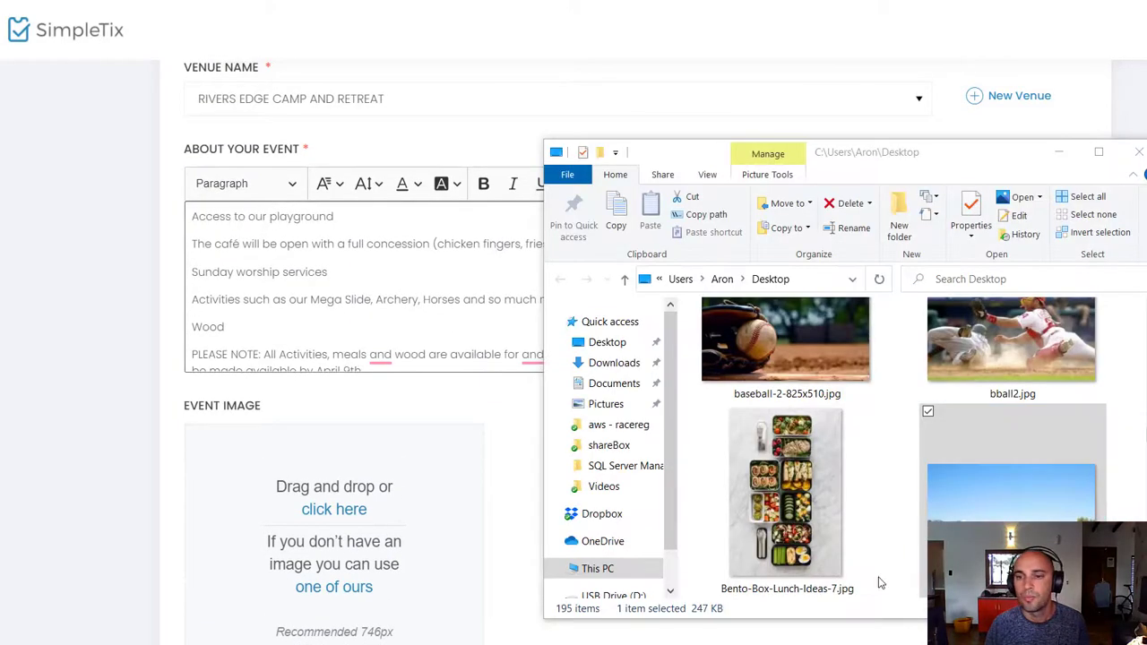
pyautogui.moveTo(1013, 556); pyautogui.dragTo(358, 543)
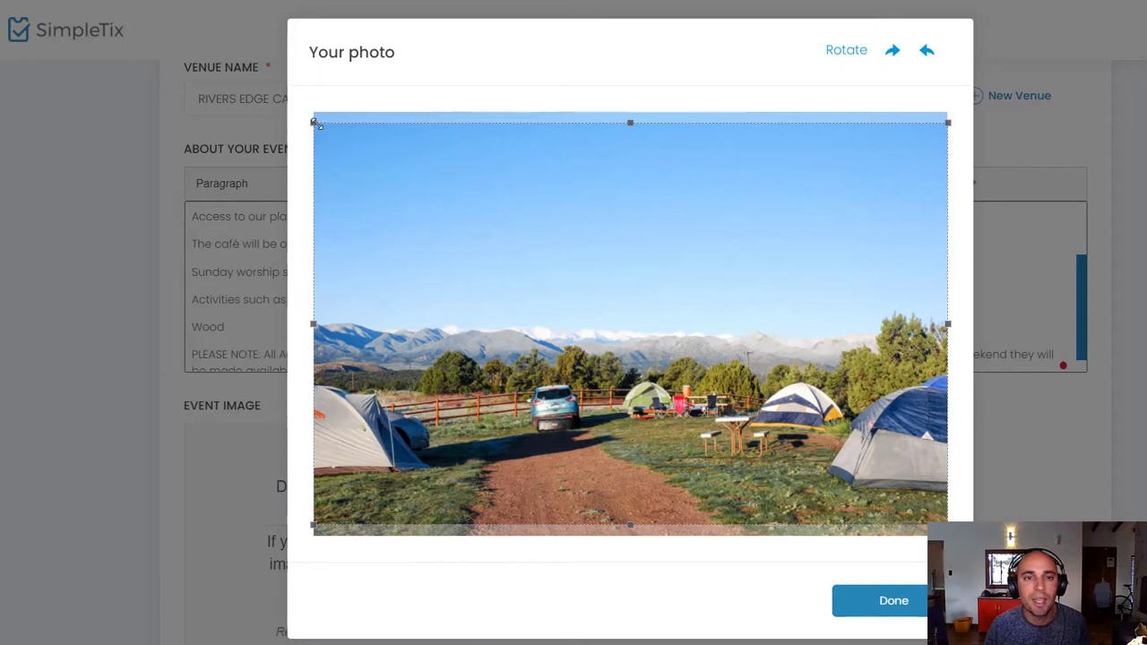
# Step: Crop the event photo to its lower-left area around the road and tents, and continue to the ticket setup
pyautogui.moveTo(315, 124); pyautogui.dragTo(504, 279)
pyautogui.moveTo(566, 359); pyautogui.dragTo(396, 377)
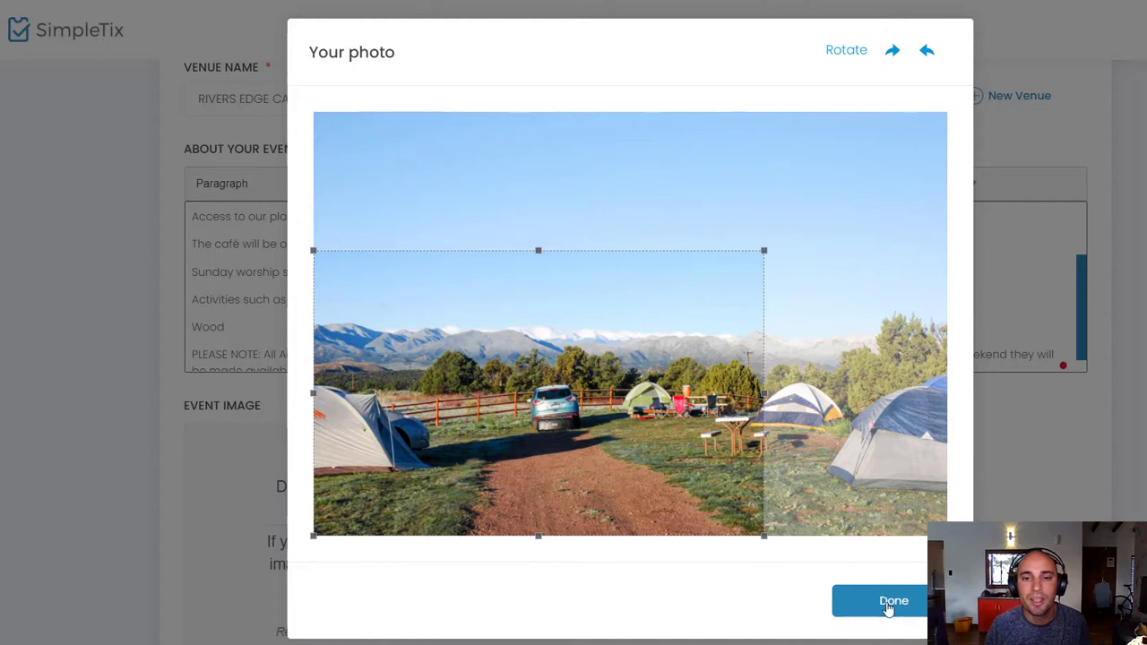
pyautogui.click(889, 602)
pyautogui.scroll(-3, 858, 544)
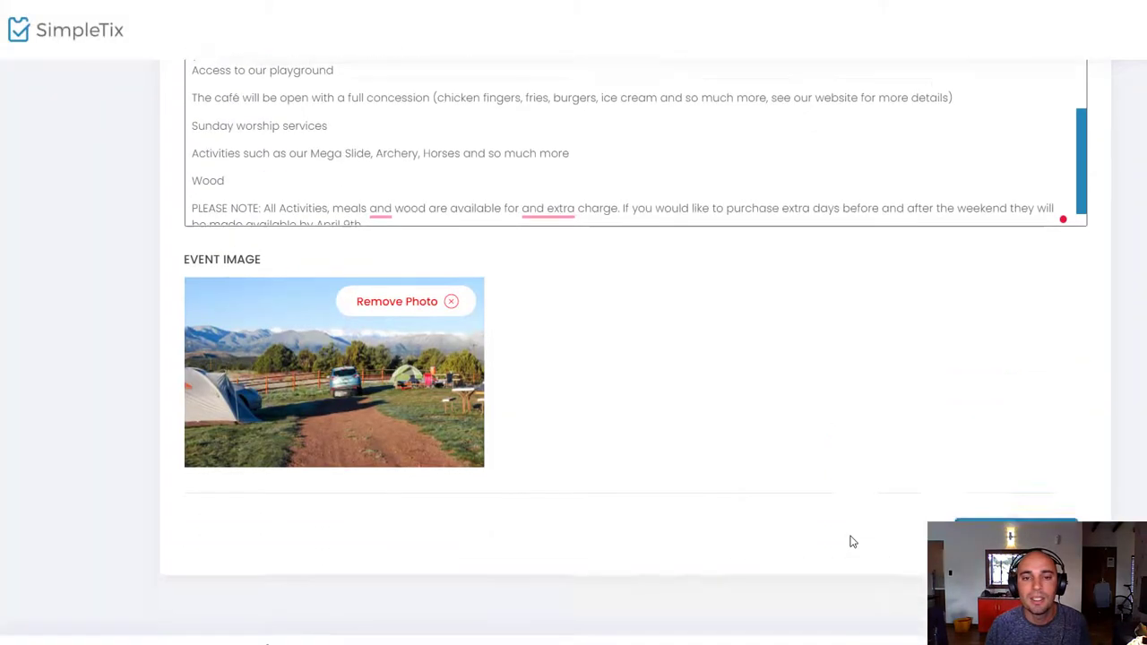
pyautogui.click(996, 498)
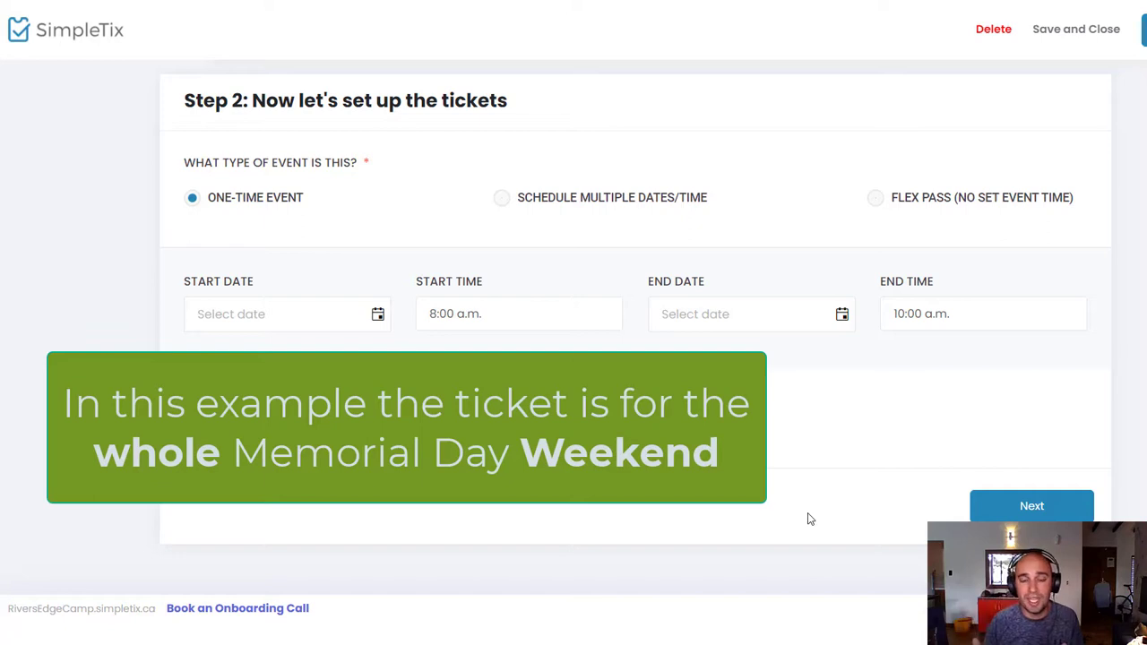
pyautogui.click(578, 205)
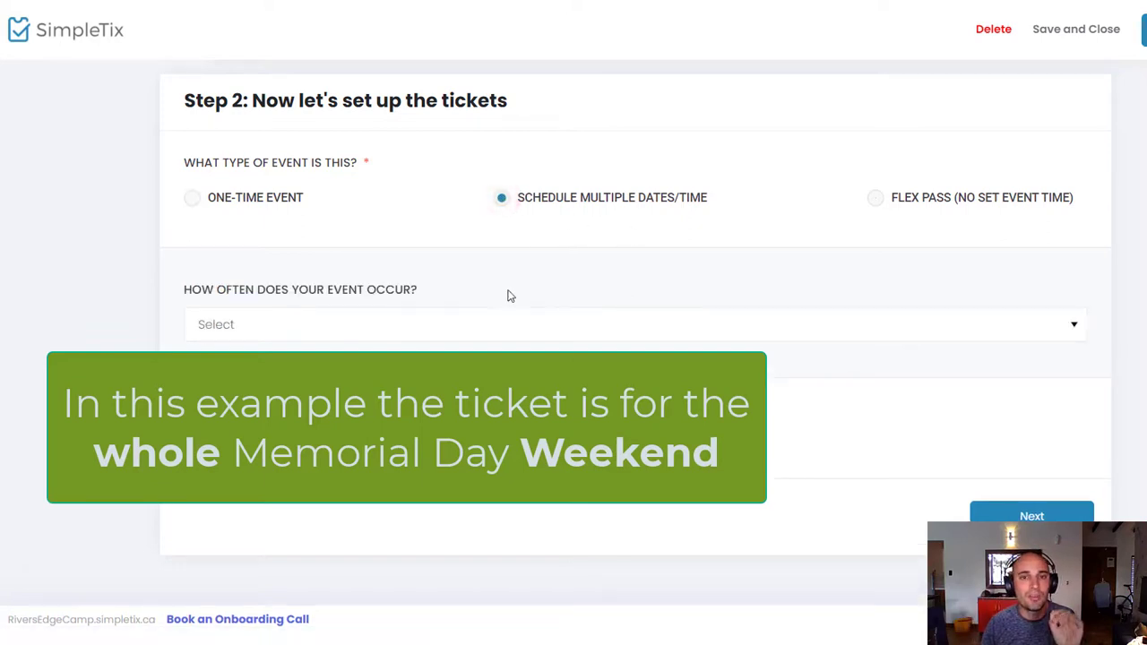
pyautogui.click(475, 325)
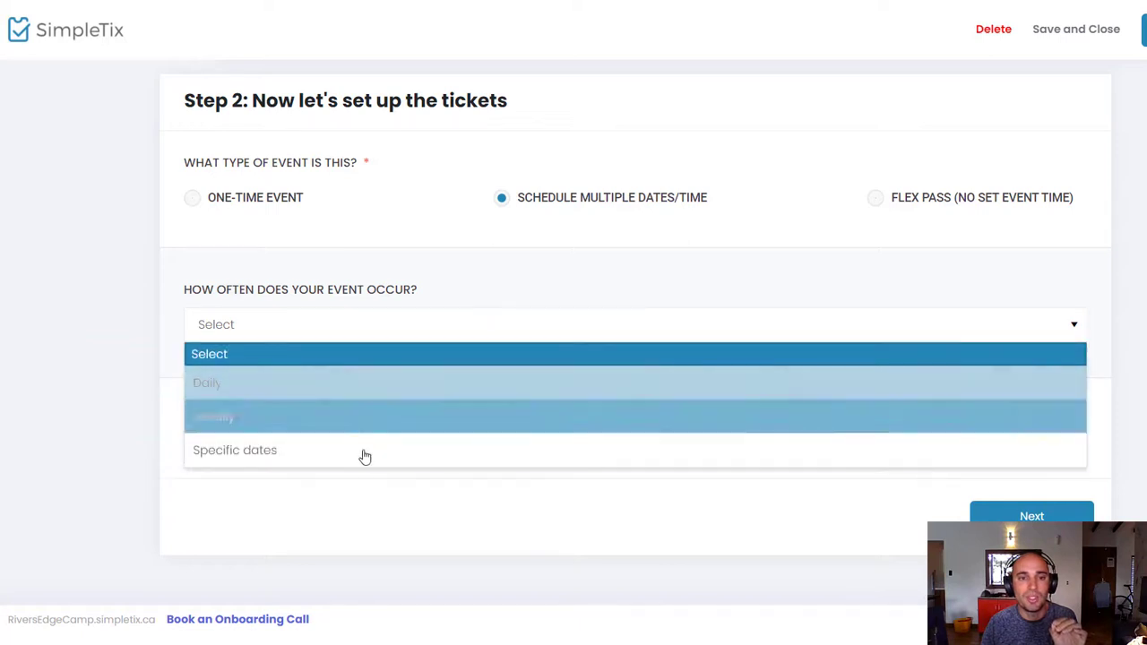
pyautogui.click(361, 452)
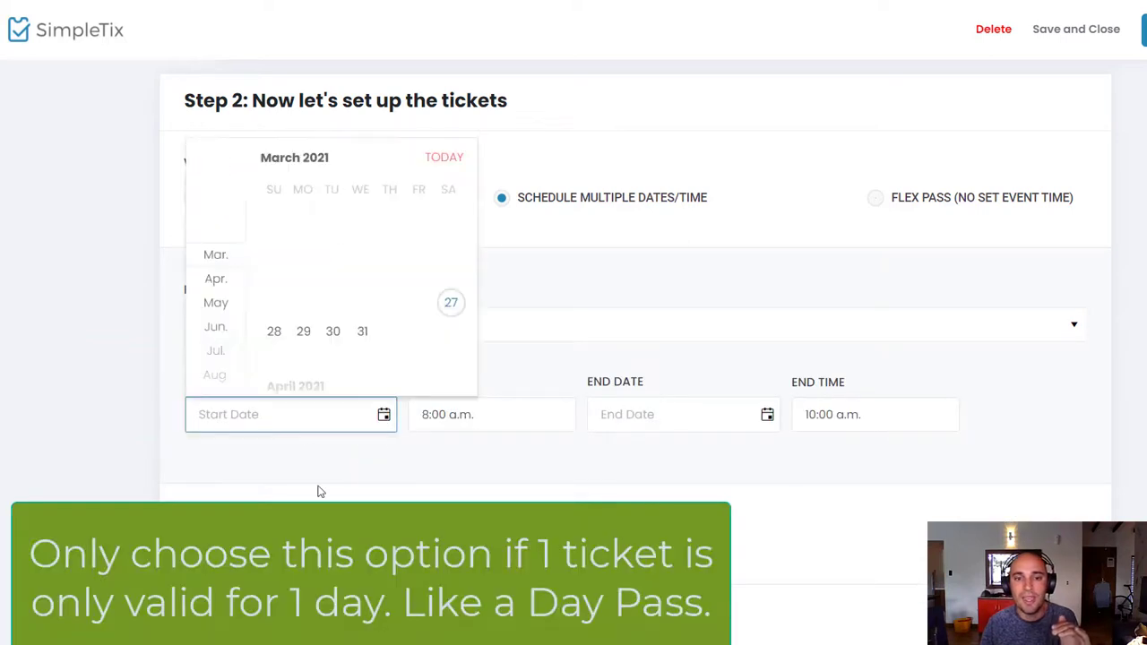
pyautogui.click(329, 340)
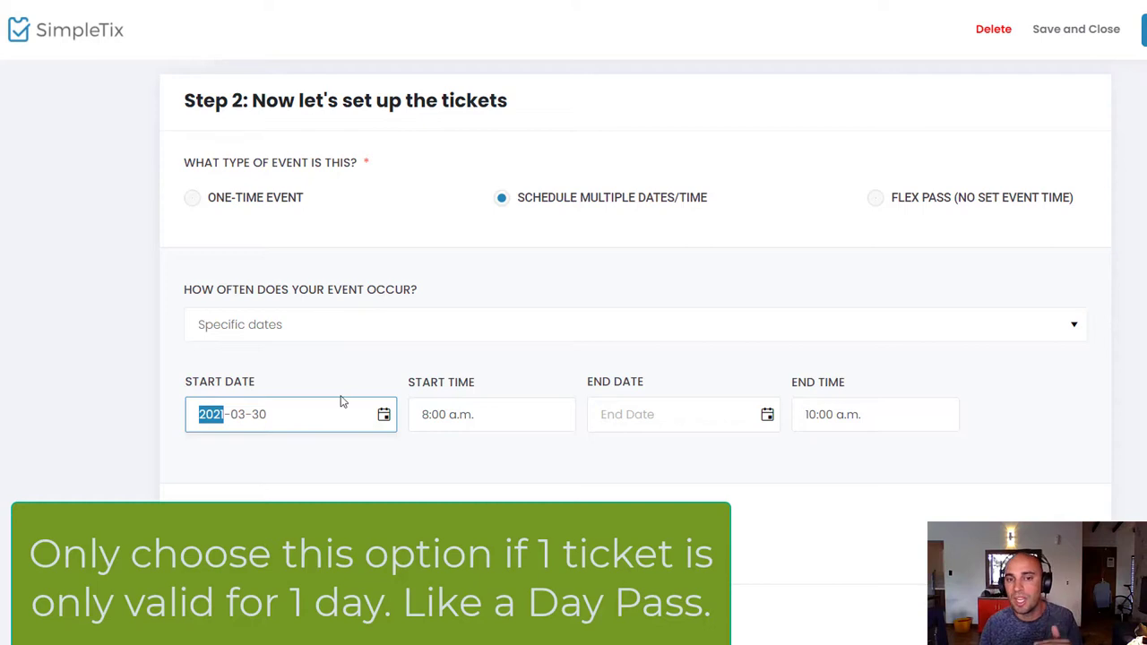
pyautogui.click(247, 205)
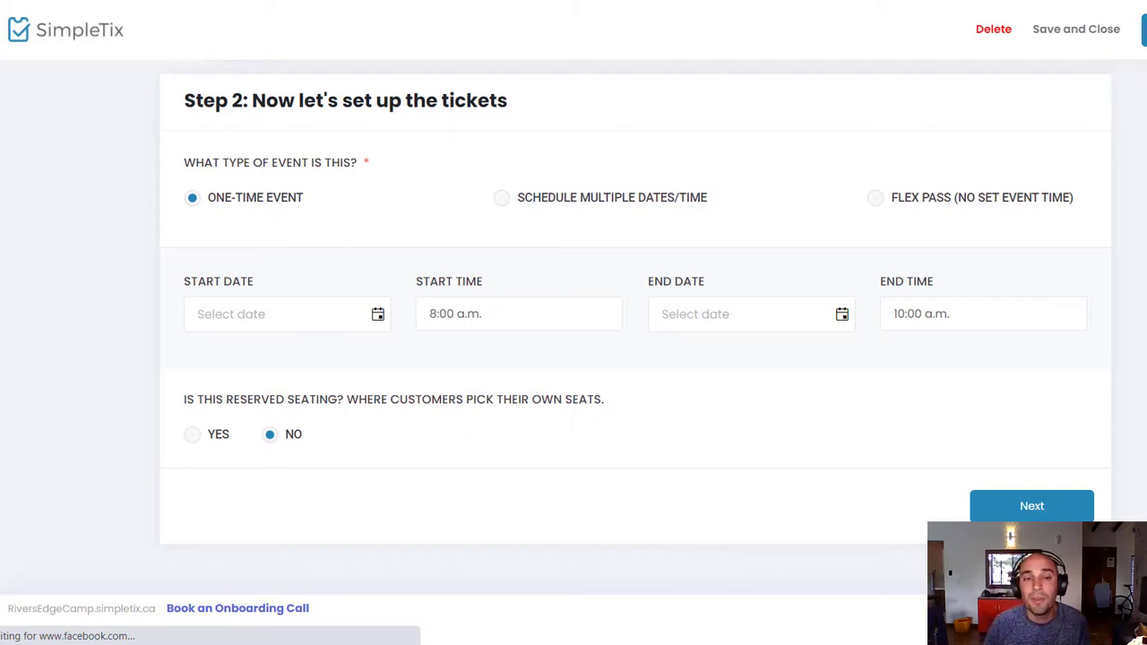
# Step: Set the one-time event's start to 2021-05-21 at 3:00 PM
pyautogui.click(377, 313)
pyautogui.click(214, 499)
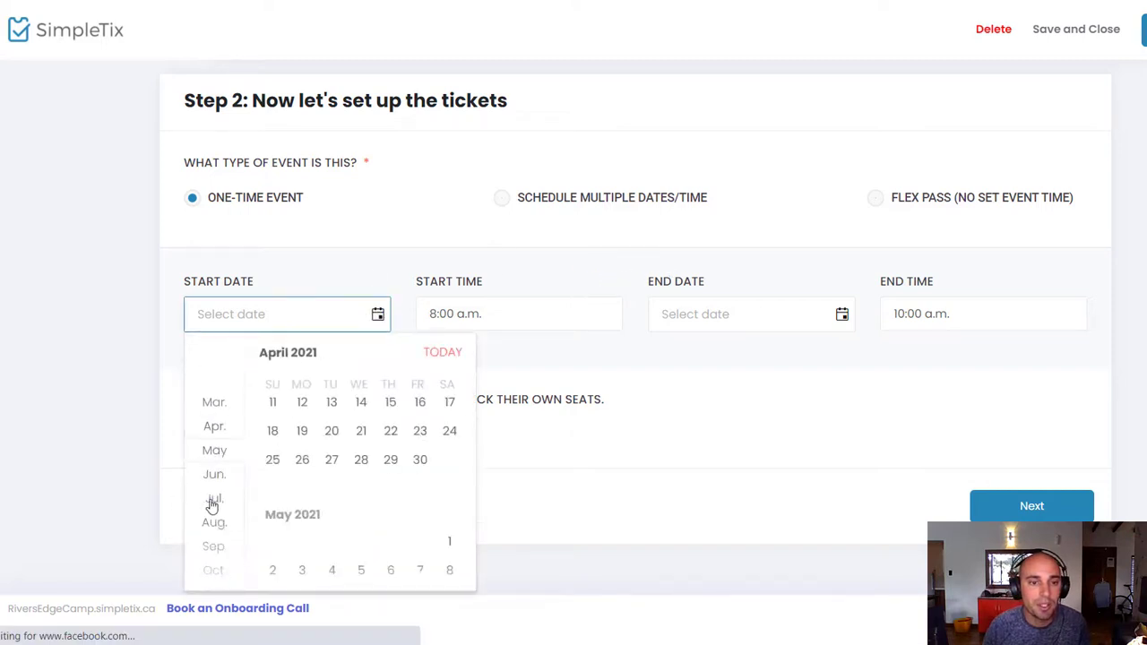
pyautogui.click(420, 499)
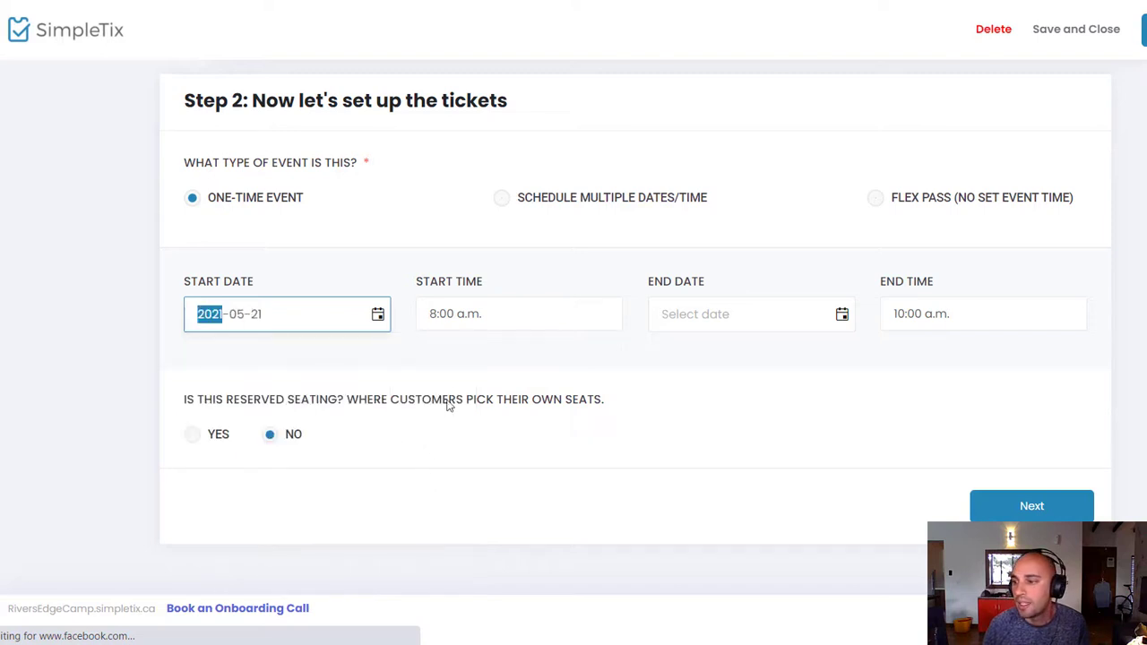
pyautogui.click(454, 314)
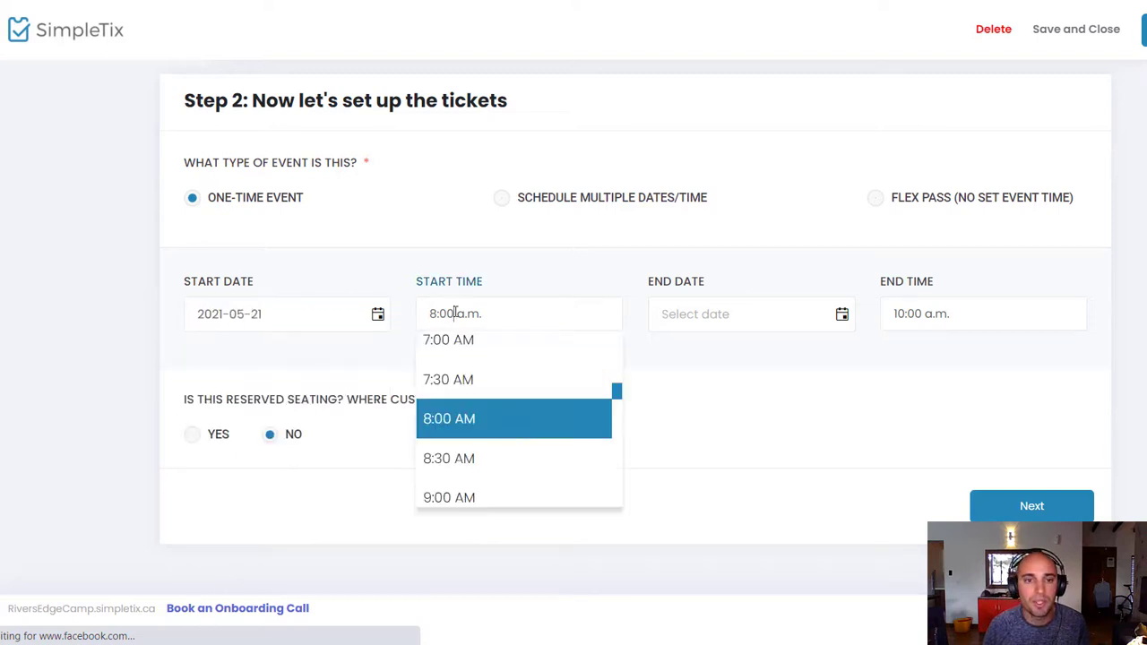
pyautogui.scroll(-3, 486, 418)
pyautogui.scroll(-3, 487, 418)
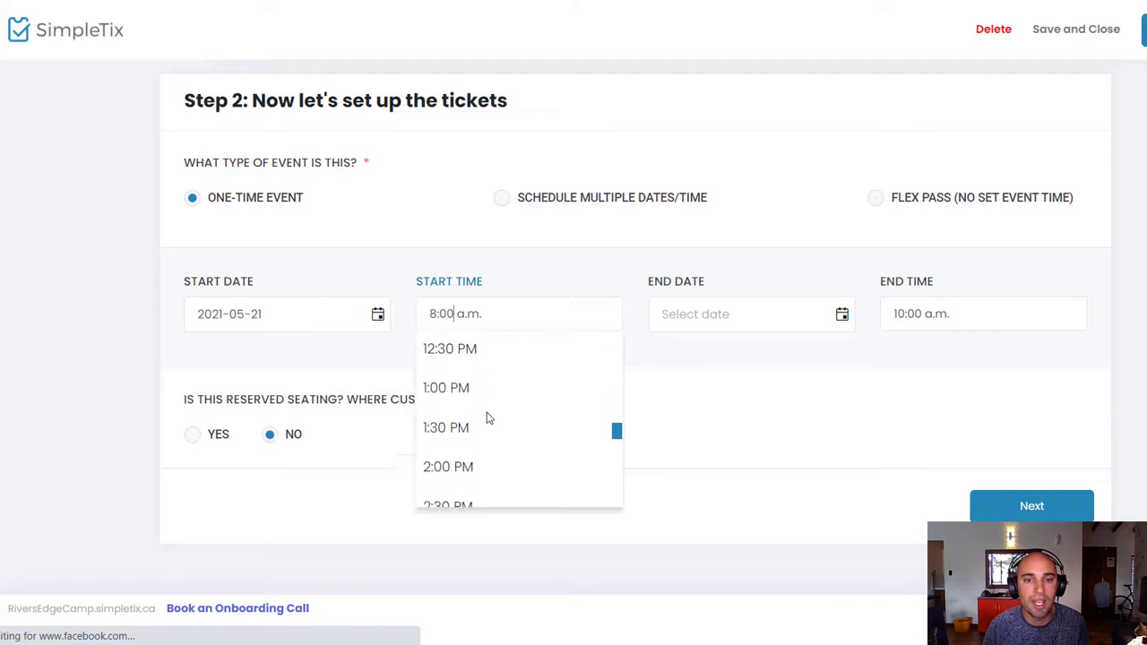
pyautogui.click(461, 454)
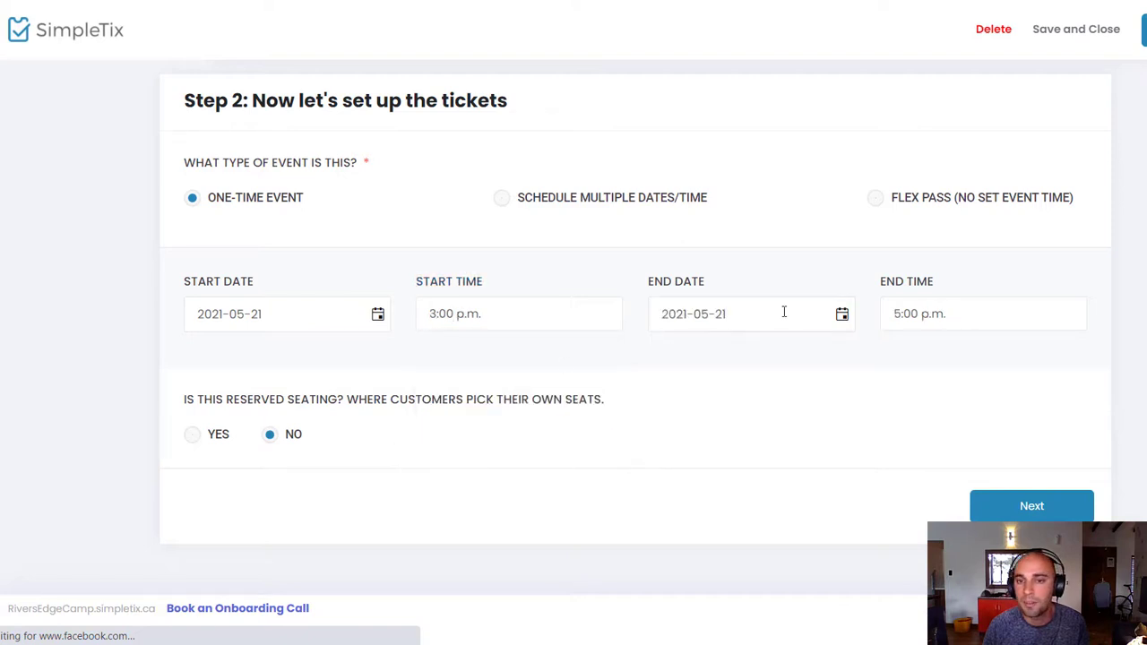
# Step: Set the event's end to 2021-05-24 at 11:00 AM
pyautogui.click(844, 317)
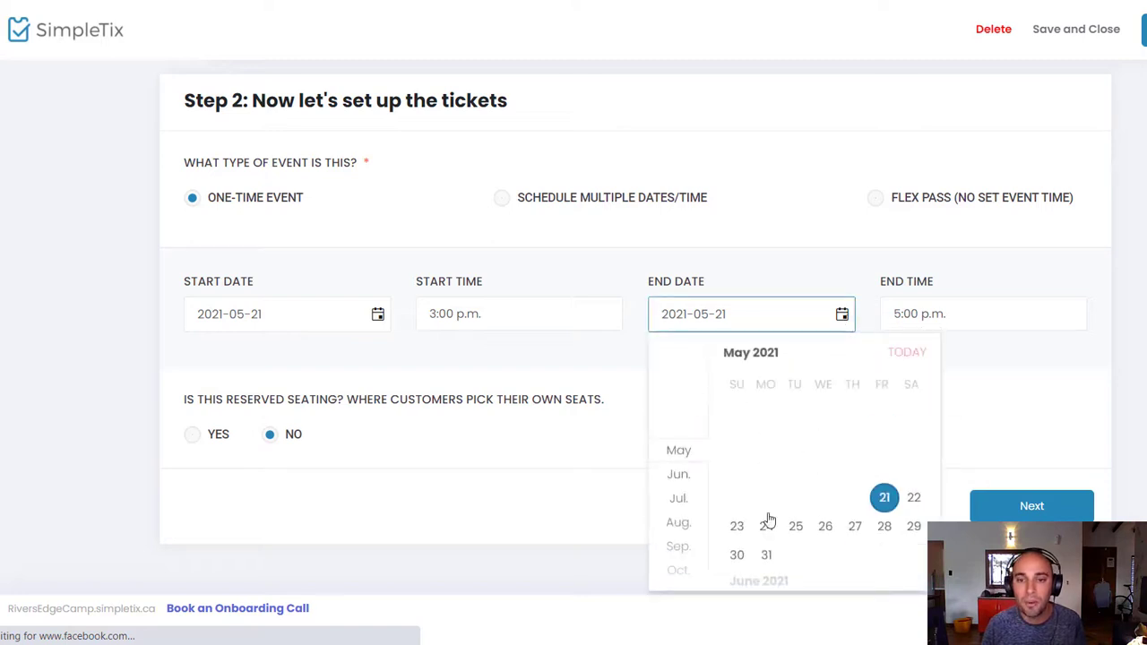
pyautogui.click(766, 525)
pyautogui.click(990, 313)
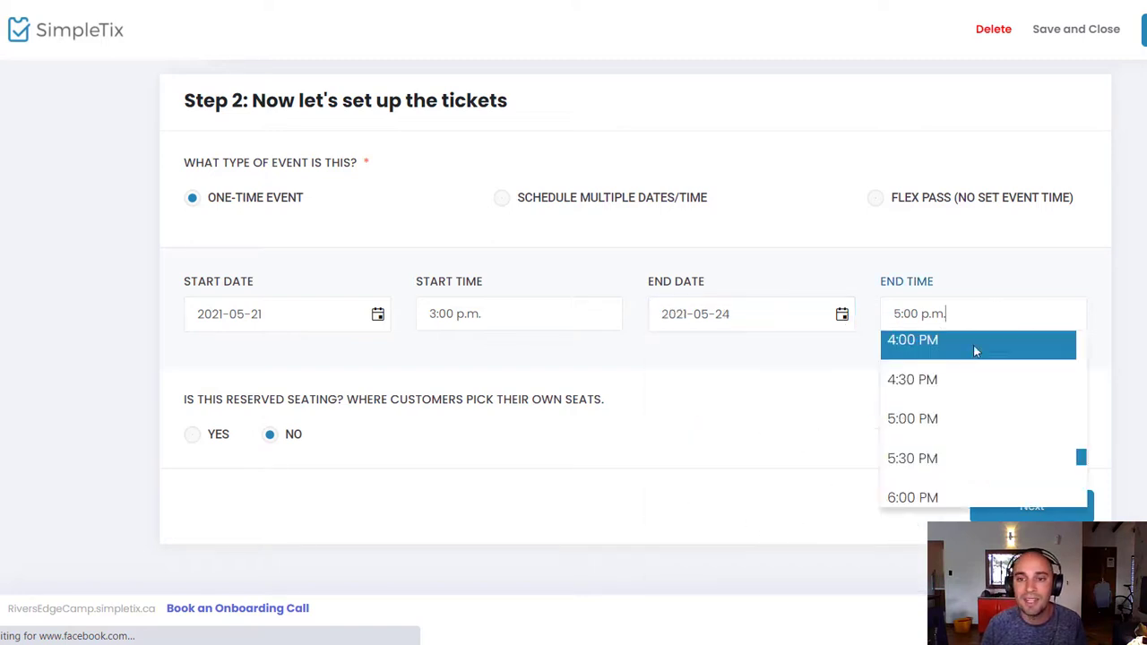
pyautogui.scroll(5, 975, 402)
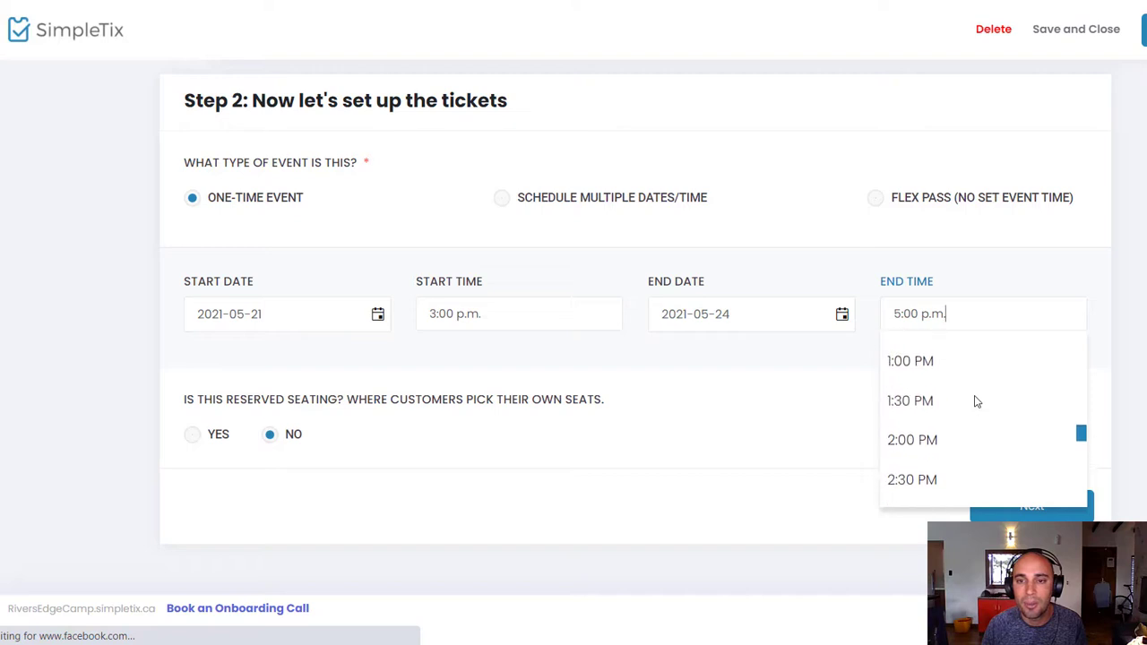
pyautogui.scroll(3, 975, 400)
pyautogui.click(957, 377)
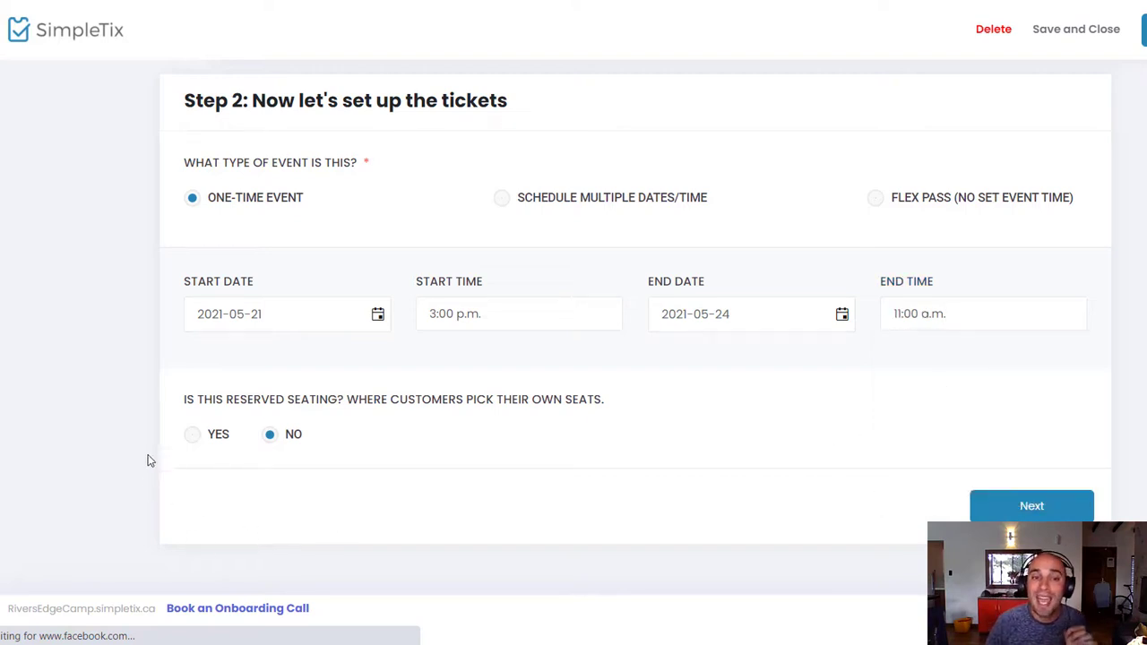
# Step: Enable reserved seating so customers pick their own seats, and continue to the ticket pricing
pyautogui.click(196, 437)
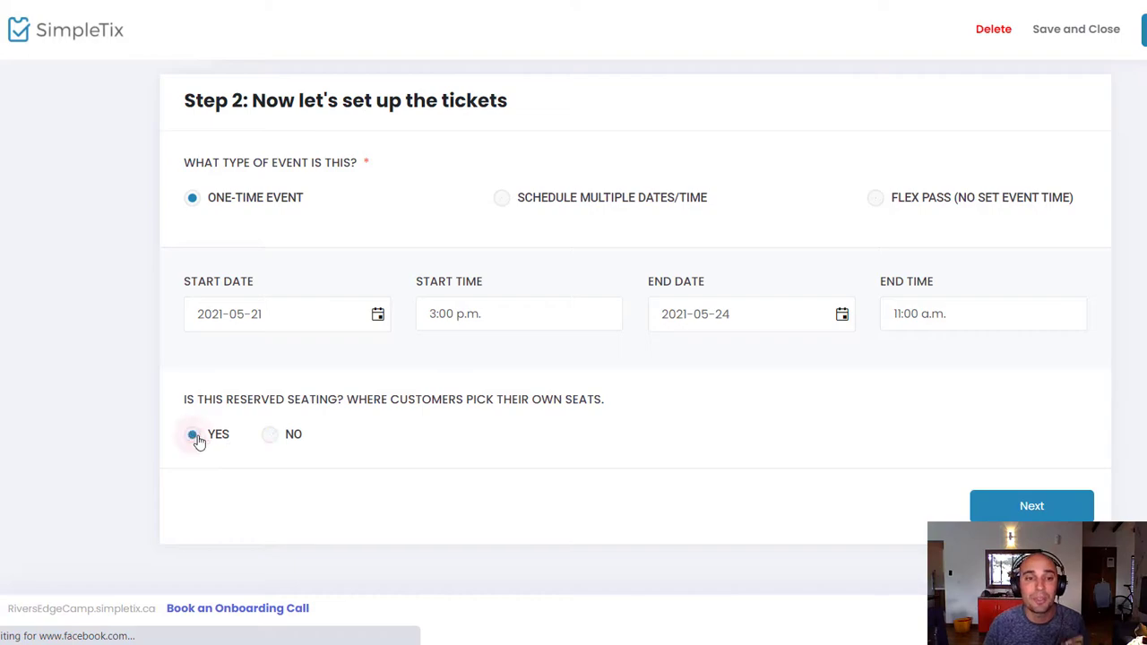
pyautogui.click(1055, 509)
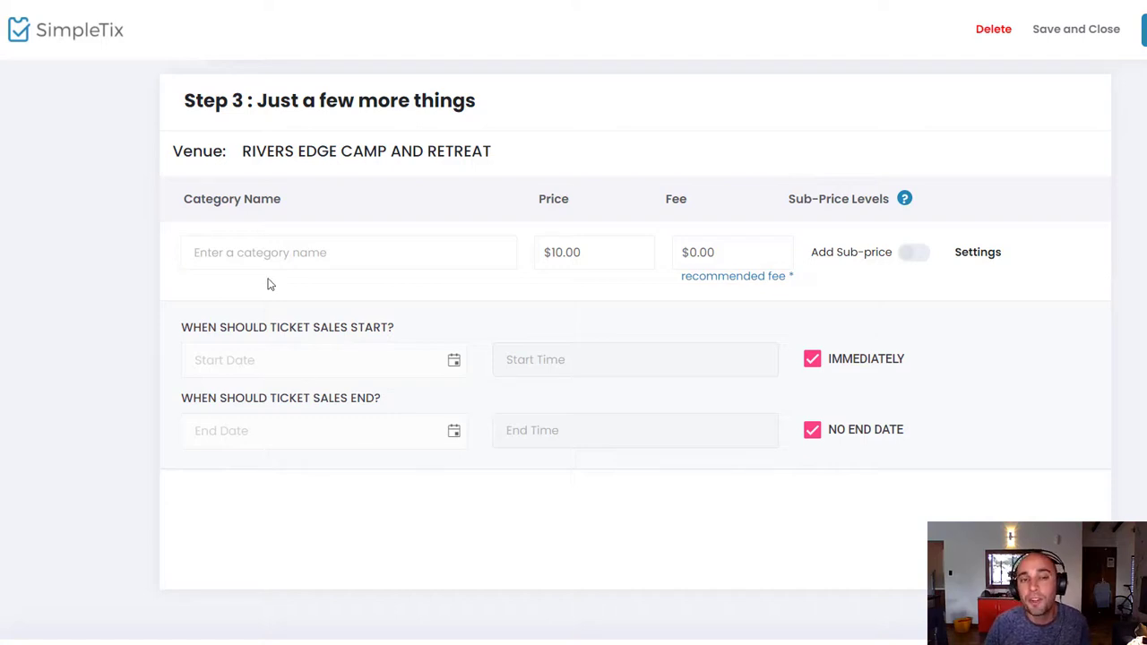
# Step: Add a ticket category named Full Services with a price of $150.00
pyautogui.click(295, 255)
pyautogui.write('Full Services')
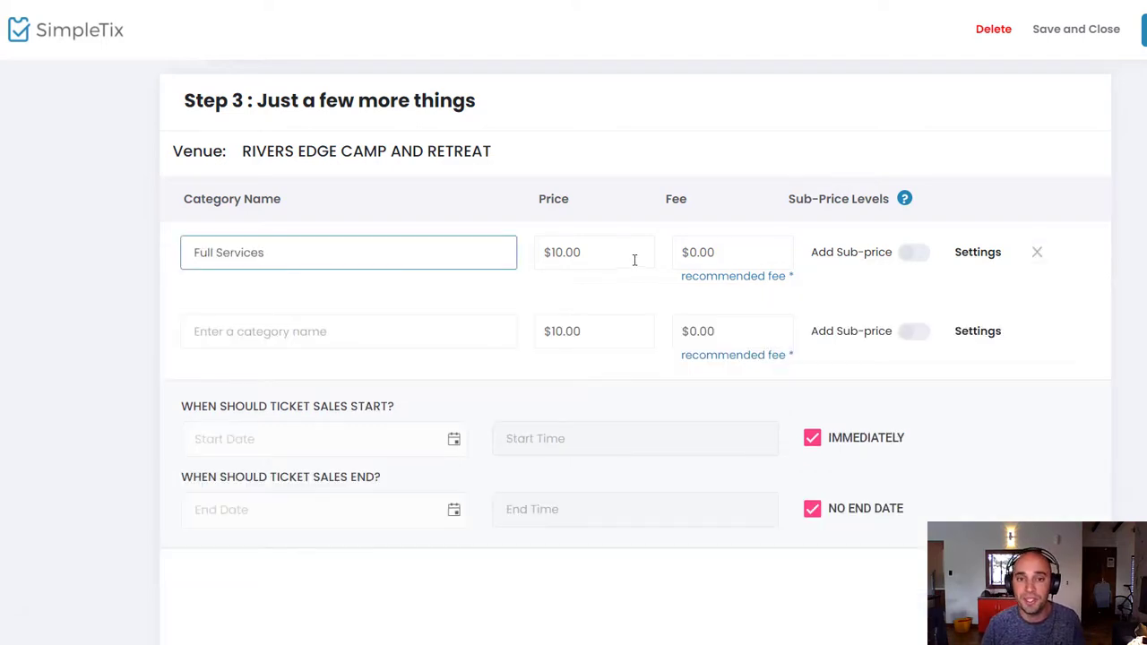
pyautogui.click(622, 253)
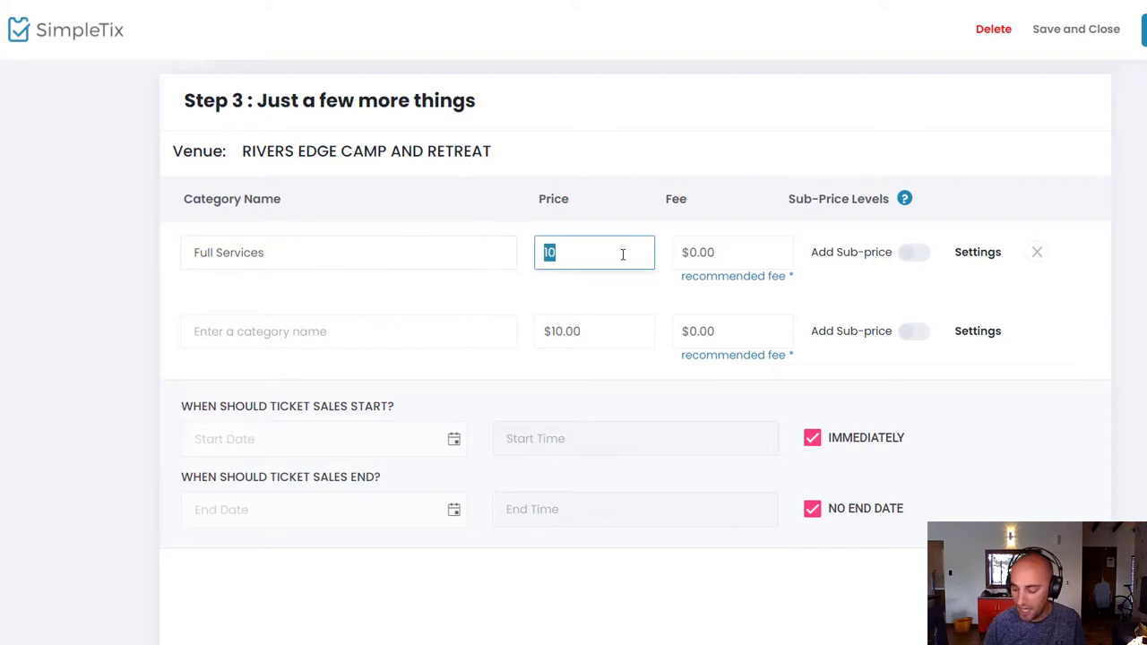
pyautogui.write('150')
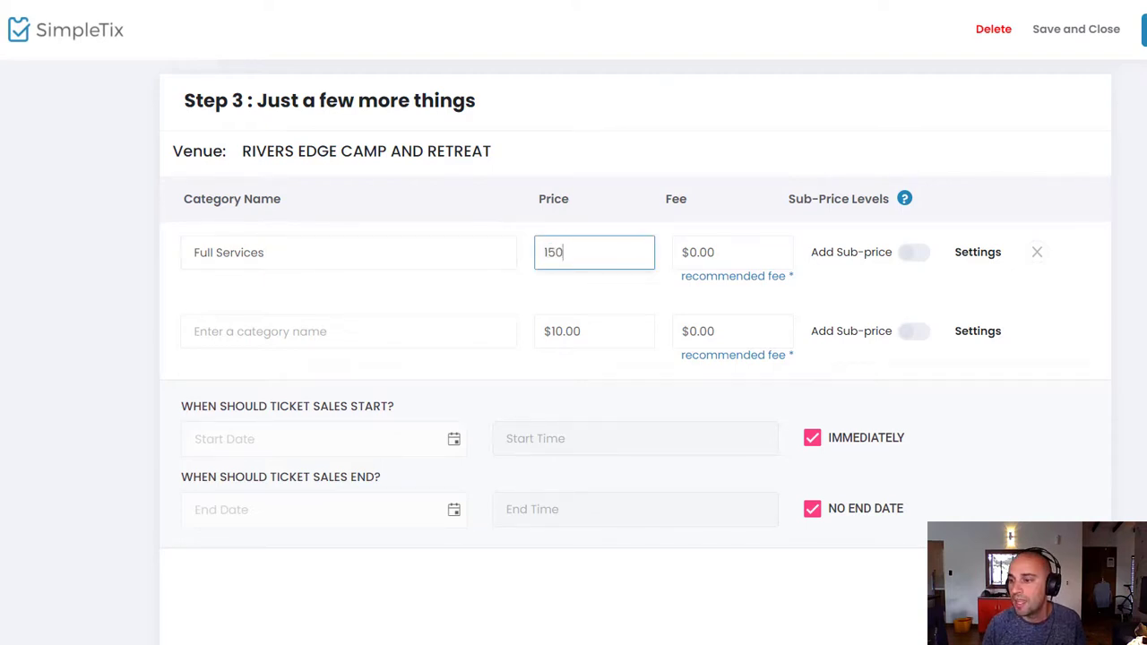
pyautogui.press('Tab')
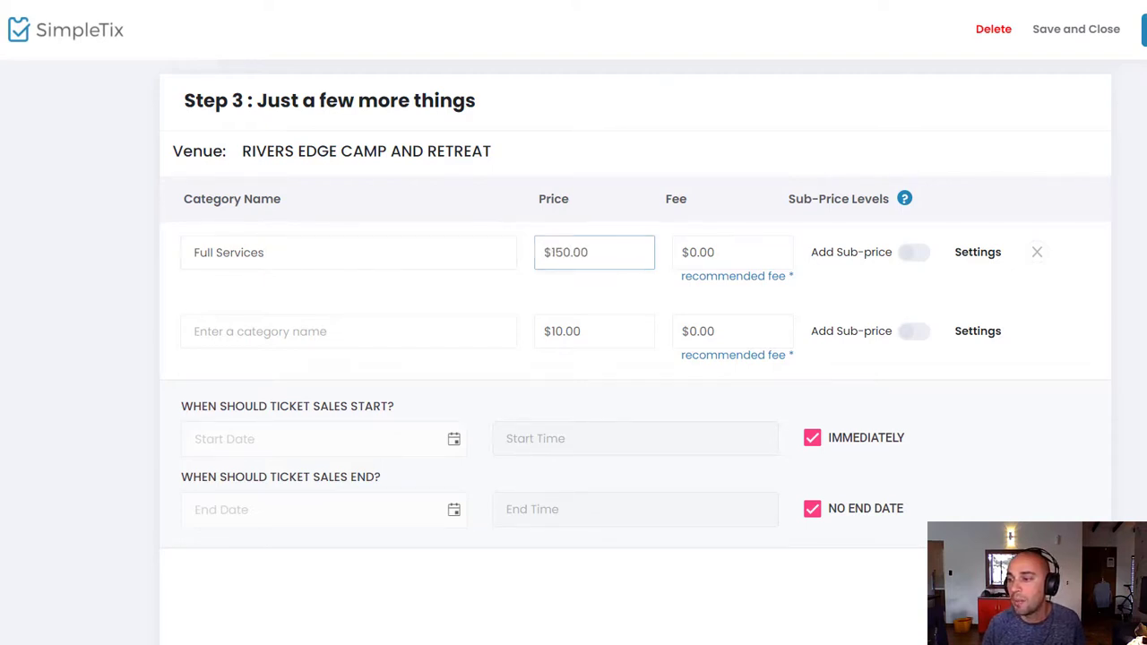
# Step: Add a ticket category named Power and Water with a price of $135.00
pyautogui.click(227, 334)
pyautogui.write('ower and Water')
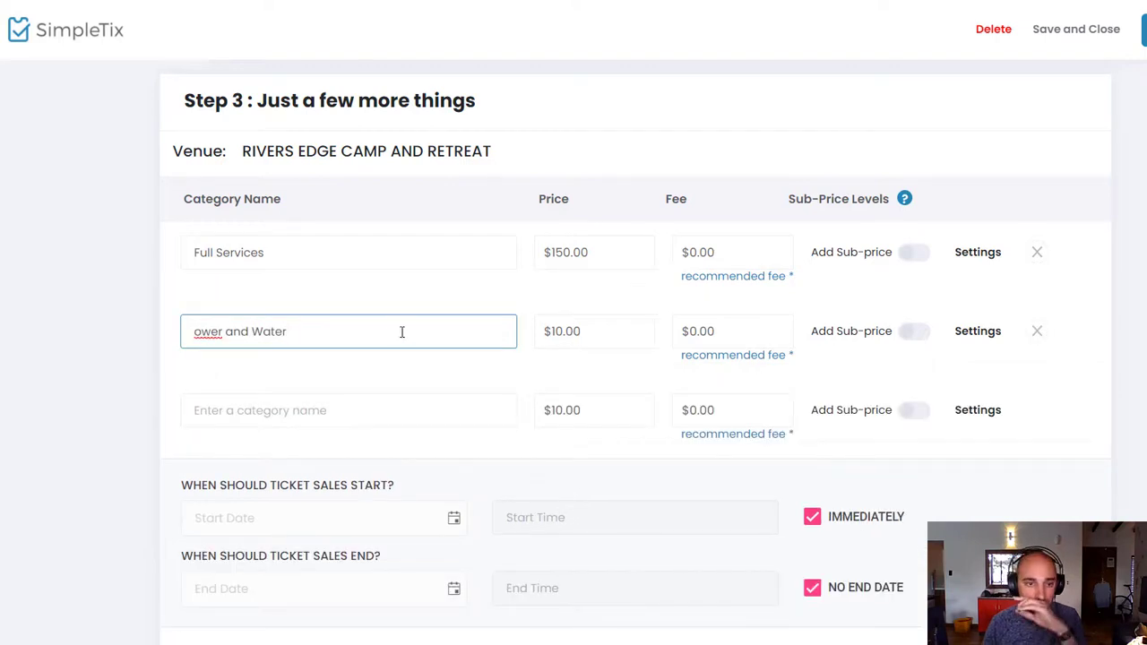
pyautogui.moveTo(402, 331); pyautogui.dragTo(192, 332)
pyautogui.click(194, 331)
pyautogui.write('P')
pyautogui.press('Tab')
pyautogui.write('135')
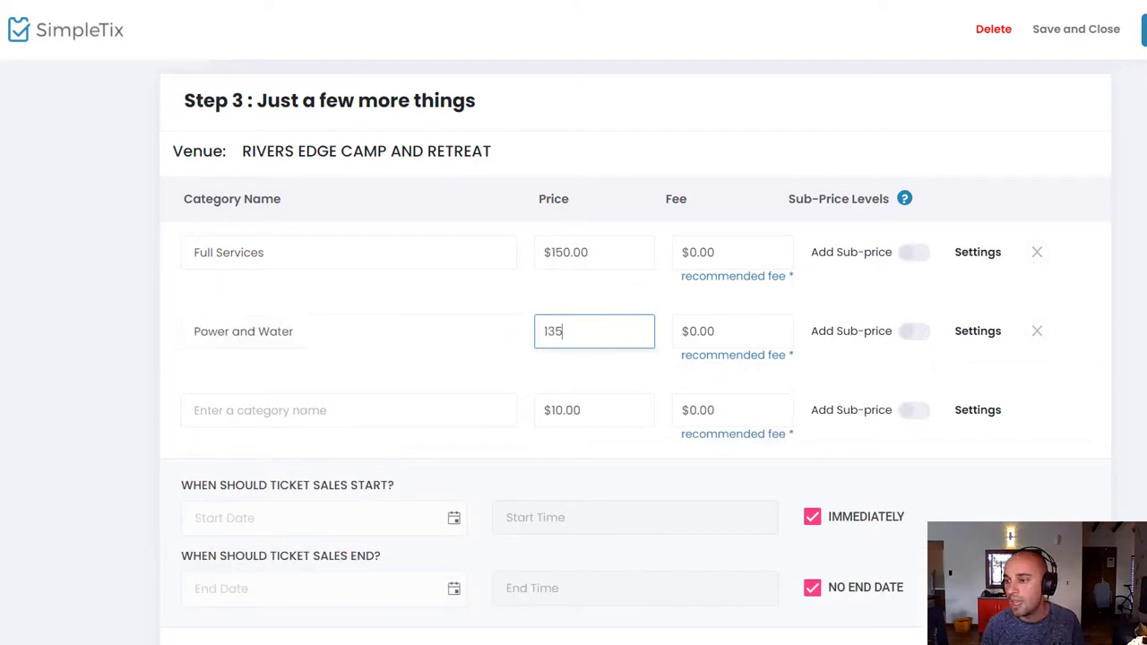
pyautogui.press('Tab')
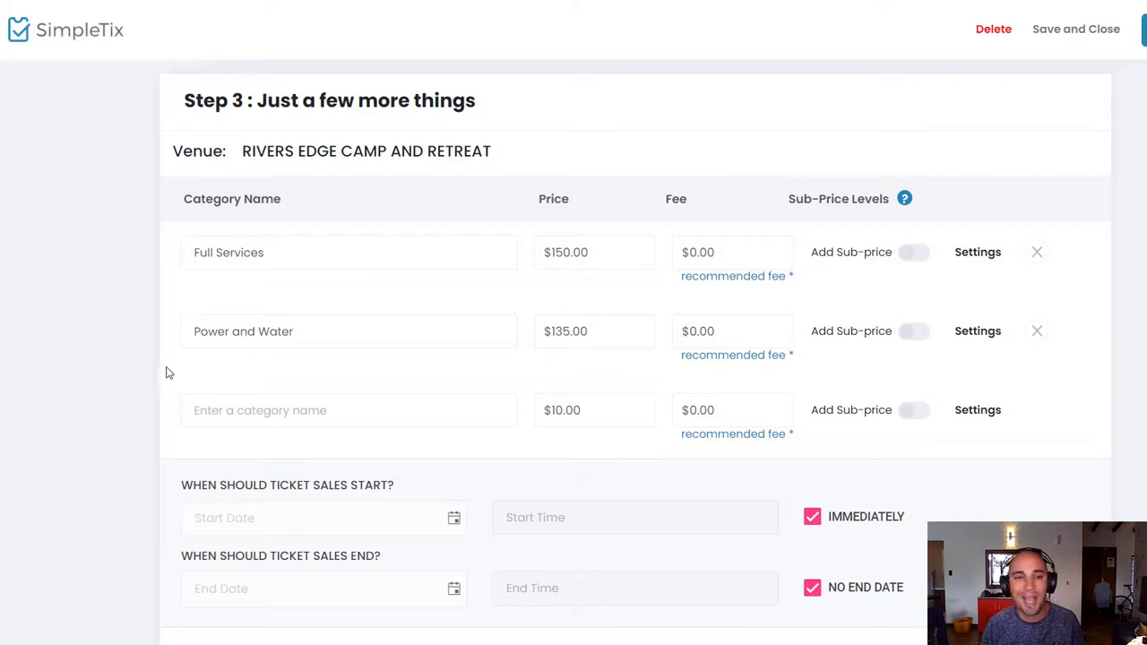
# Step: Add a ticket category named Power with a price of $120.00
pyautogui.click(224, 414)
pyautogui.write('Power')
pyautogui.click(589, 410)
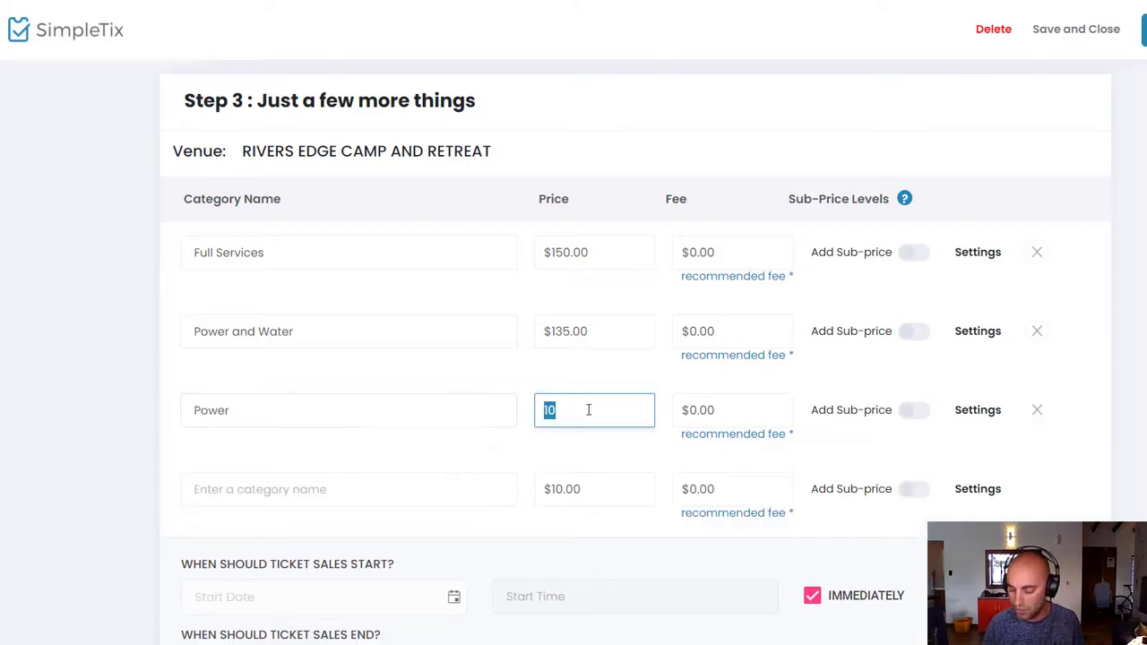
pyautogui.write('12')
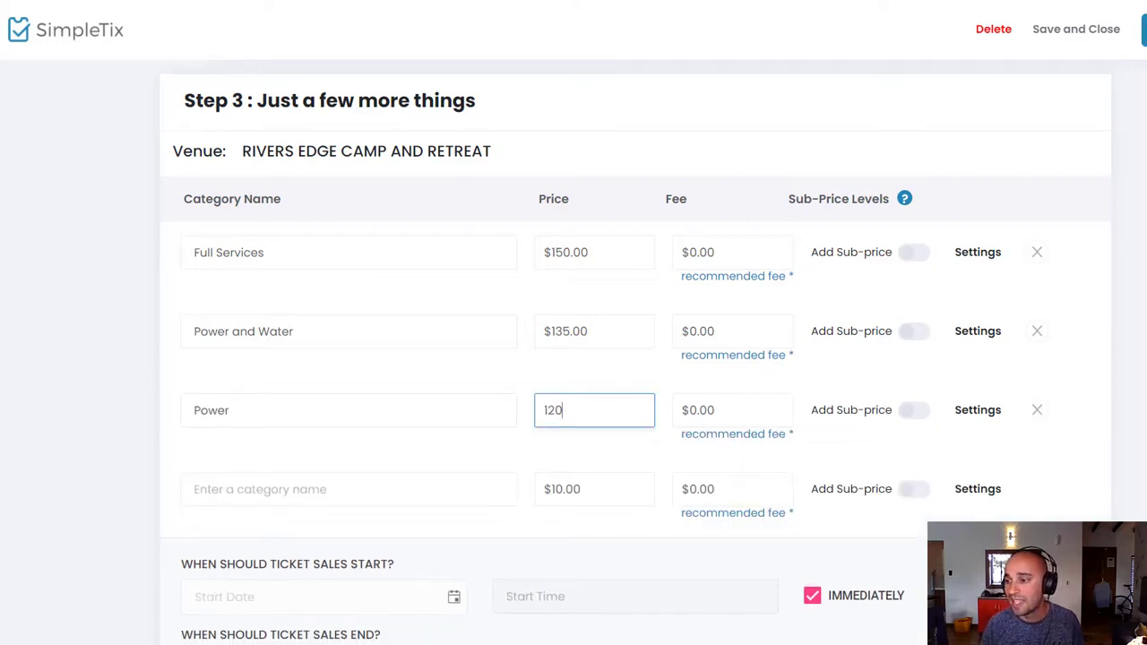
pyautogui.press('Tab')
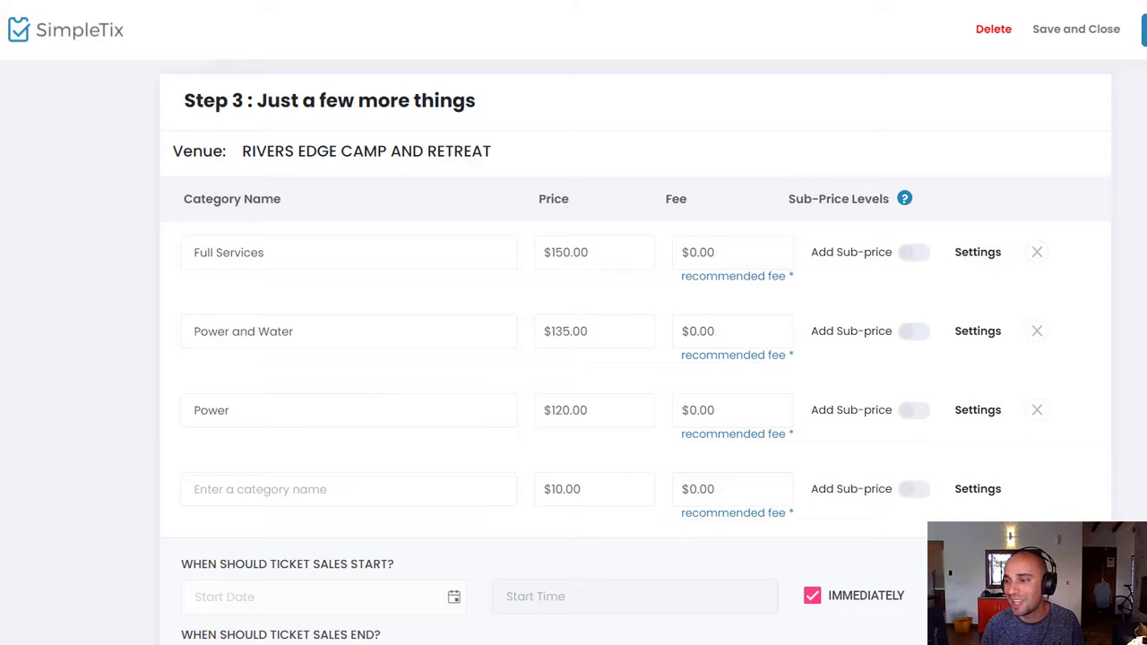
# Step: Add a ticket category named No Services with a price of $75.00
pyautogui.click(248, 484)
pyautogui.write('No Services')
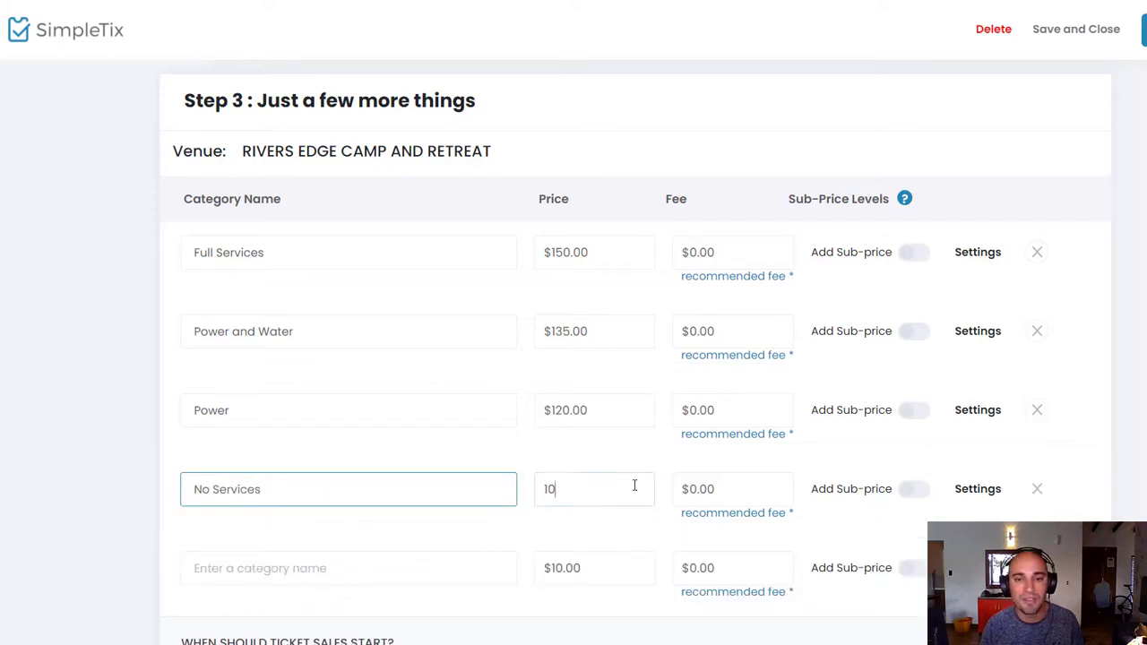
pyautogui.click(622, 477)
pyautogui.write('75')
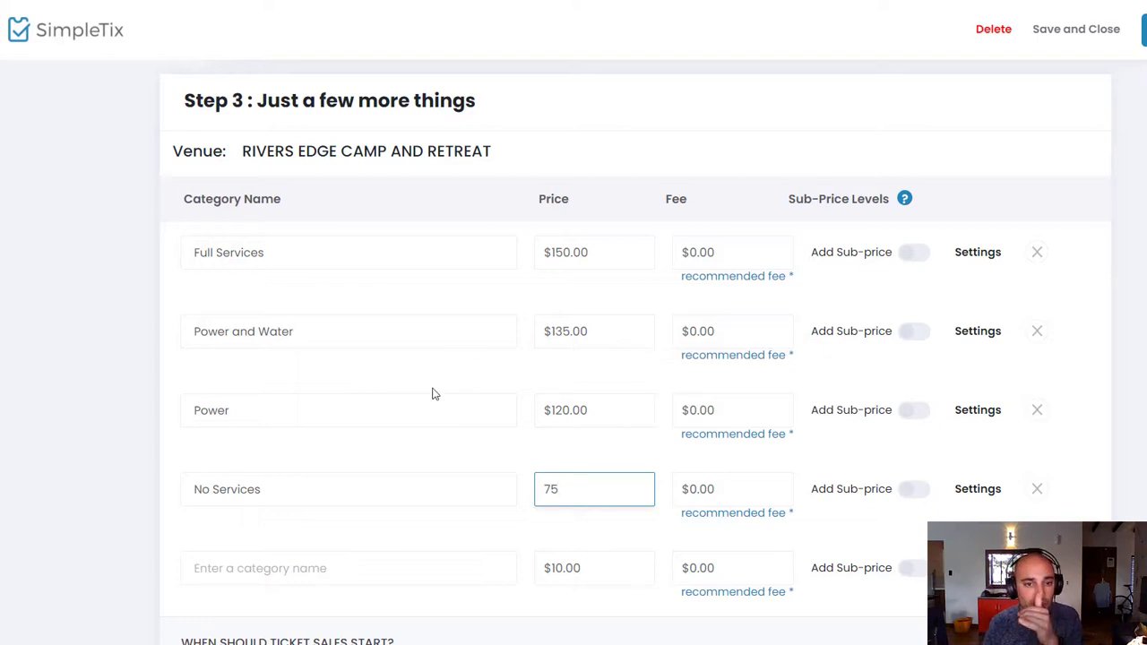
pyautogui.click(428, 457)
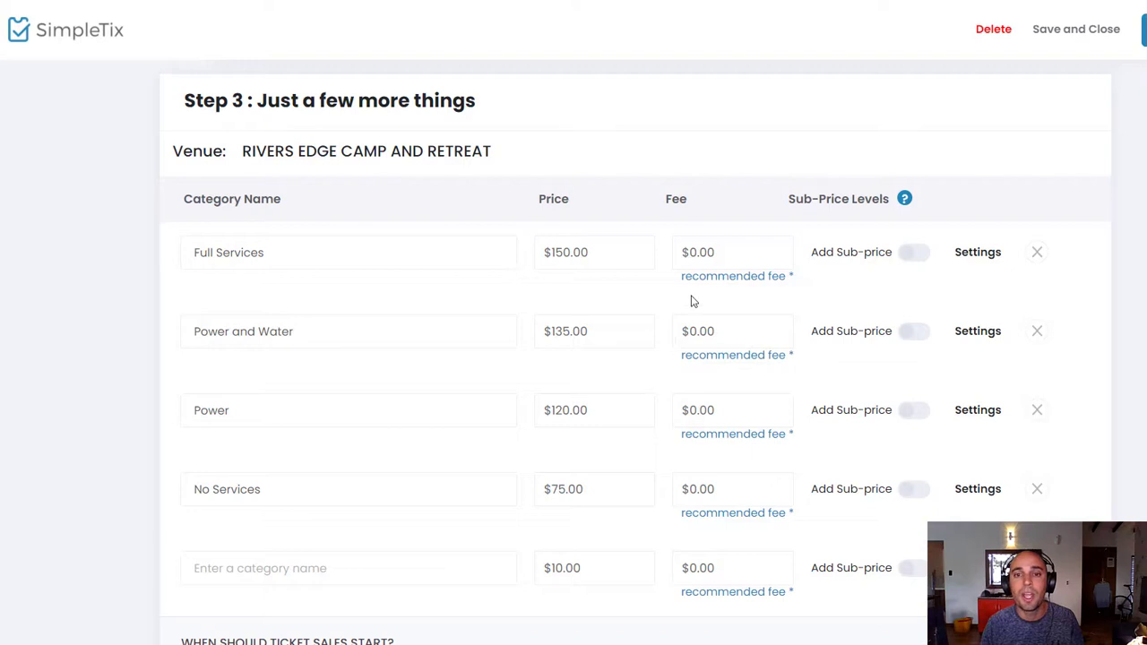
# Step: Try the recommended $8.90 service fee on the Full Services category
pyautogui.moveTo(702, 283)
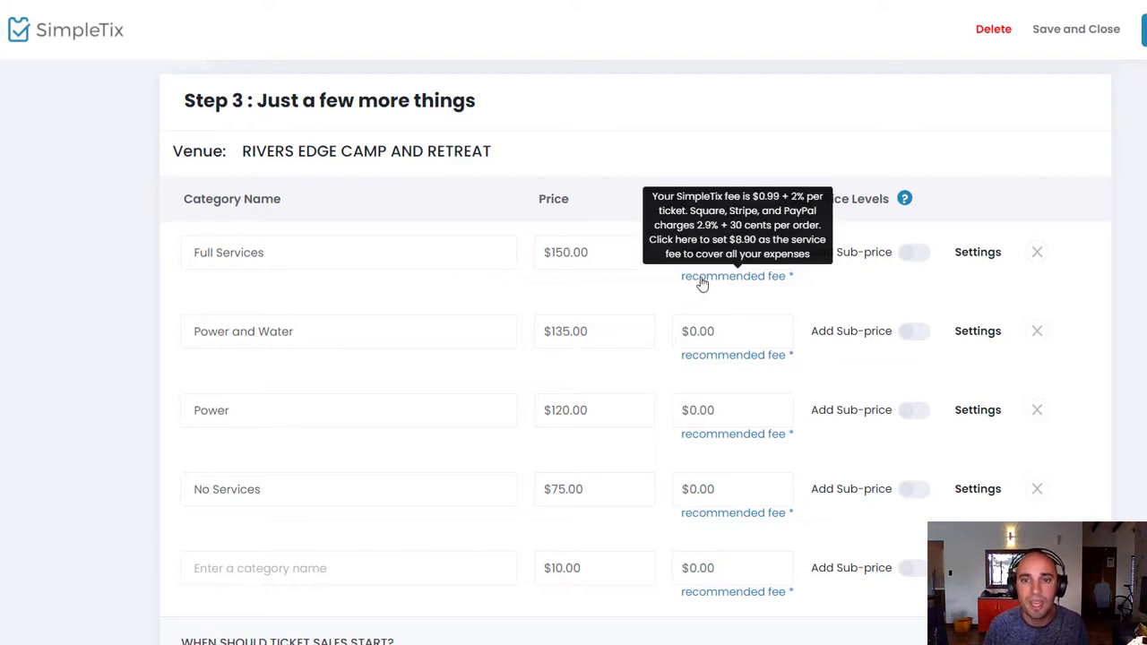
pyautogui.click(702, 283)
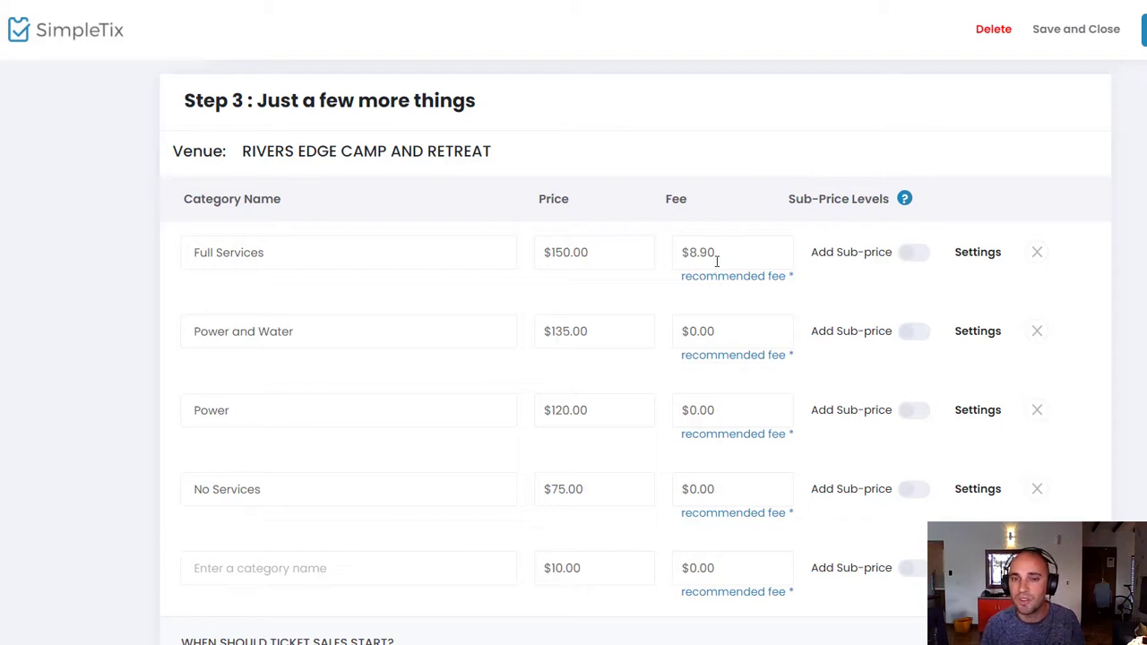
pyautogui.doubleClick(699, 252)
pyautogui.moveTo(694, 251); pyautogui.dragTo(629, 245)
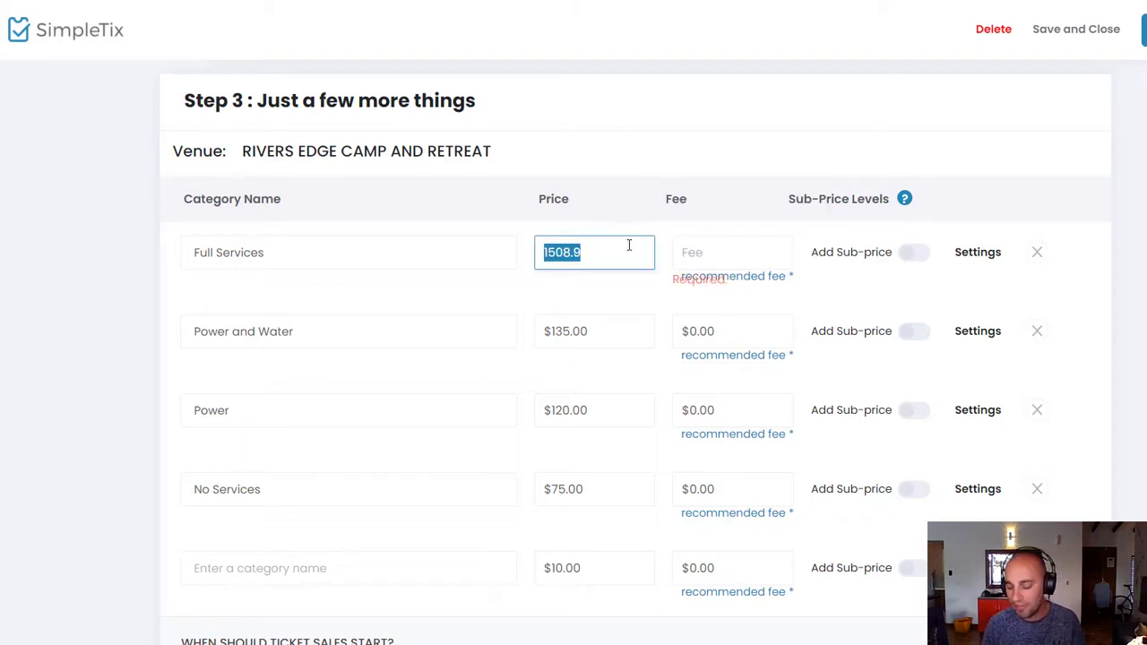
pyautogui.write('0')
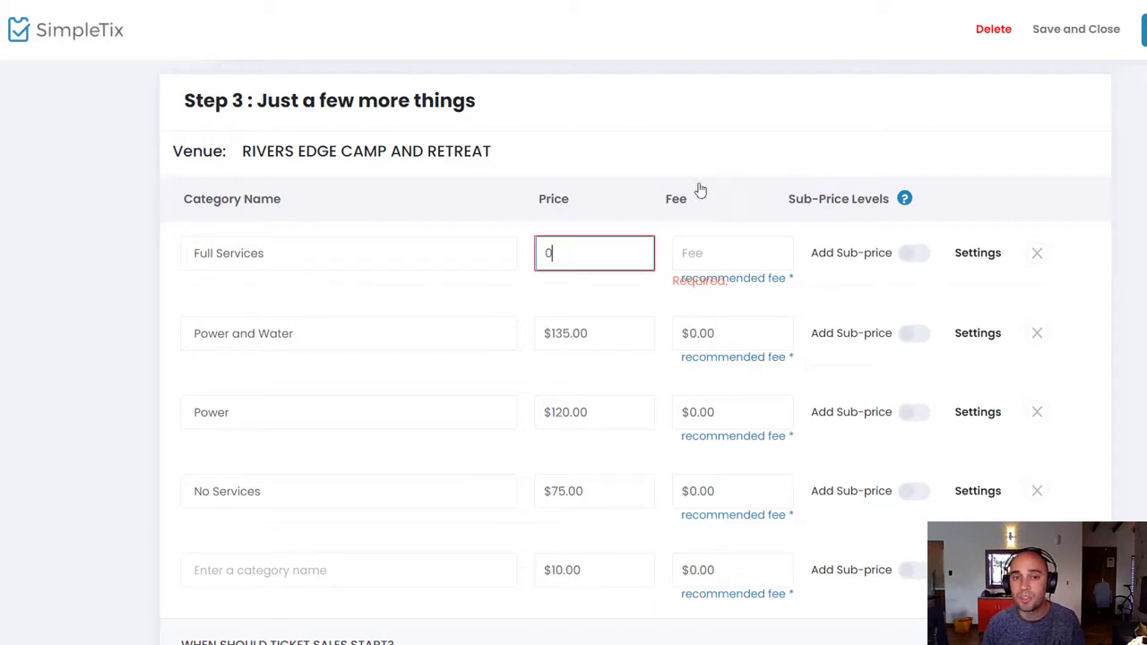
pyautogui.hotkey('ctrl', 'z')
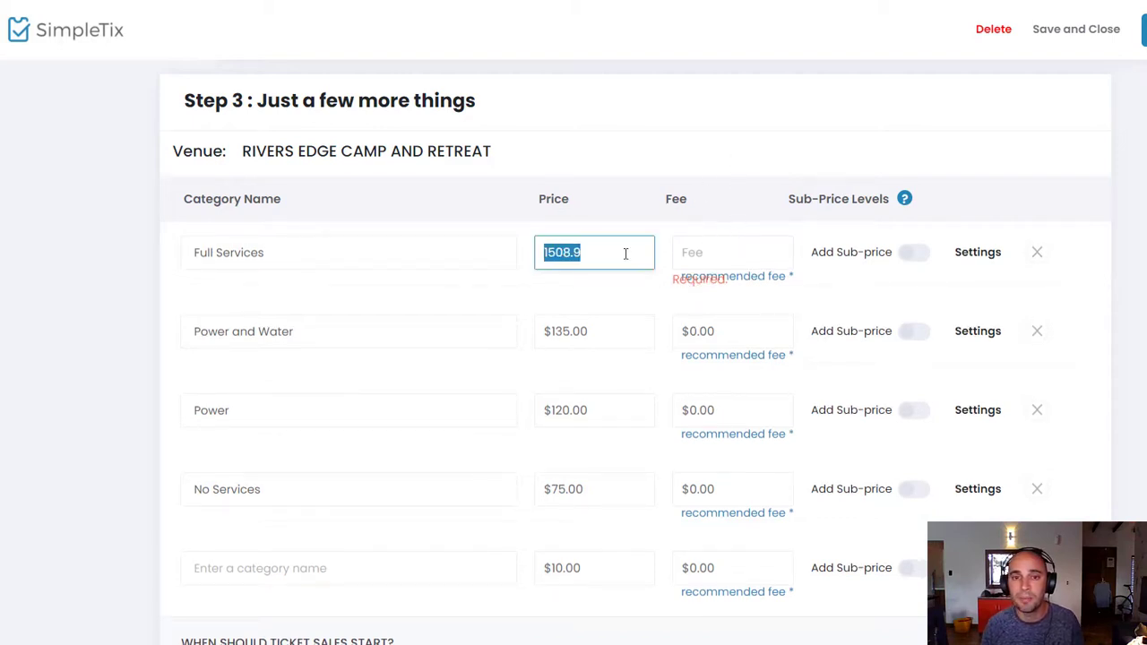
# Step: Keep the default ticket sales period and continue to the seating chart editor for the venue
pyautogui.scroll(-4, 794, 418)
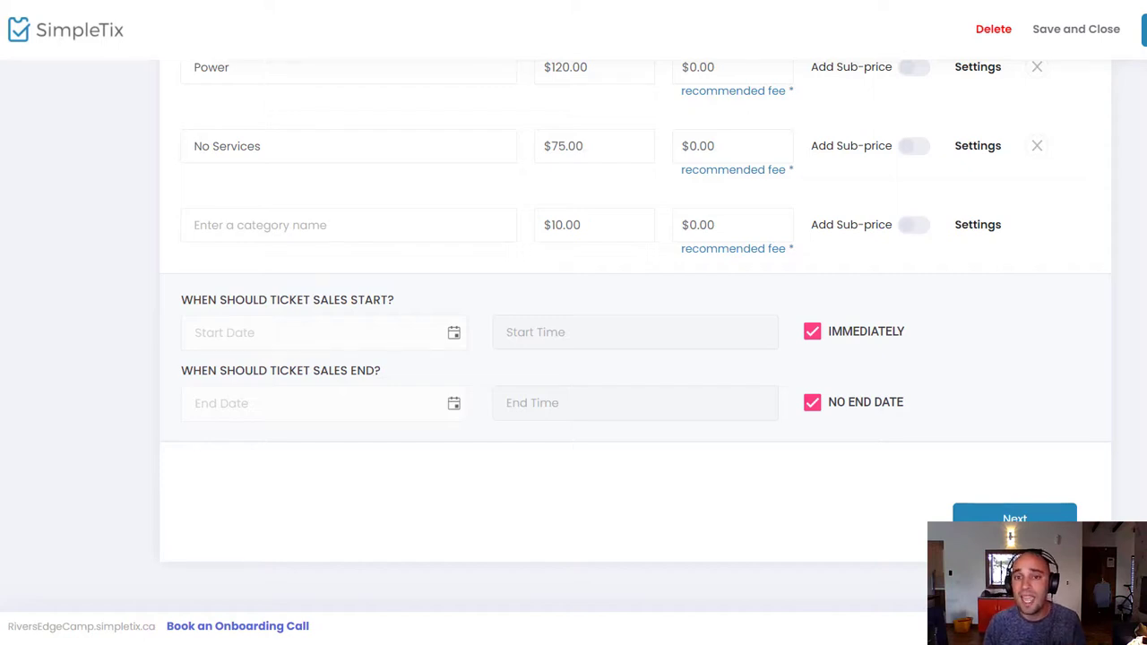
pyautogui.scroll(4, 1014, 515)
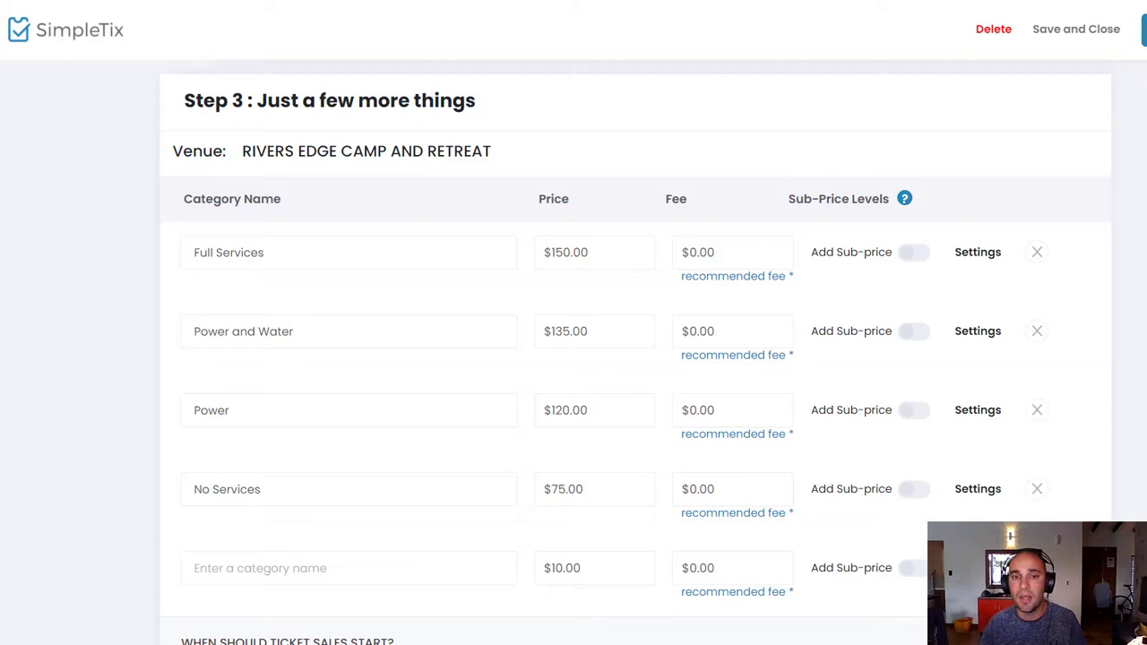
pyautogui.scroll(-3, 295, 603)
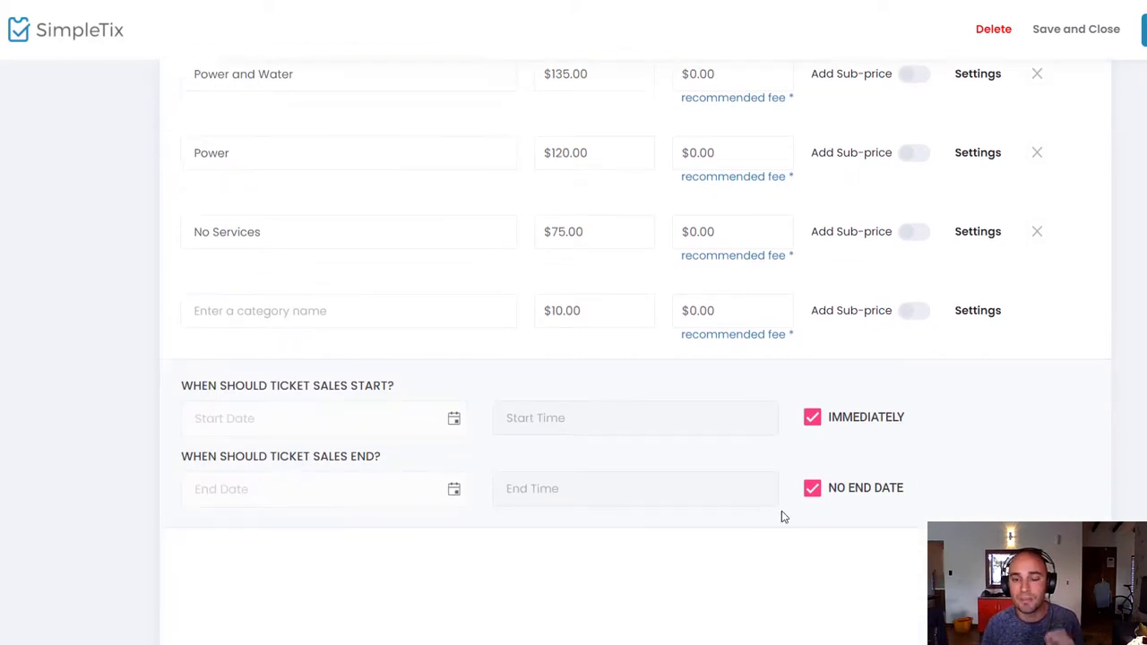
pyautogui.click(1143, 30)
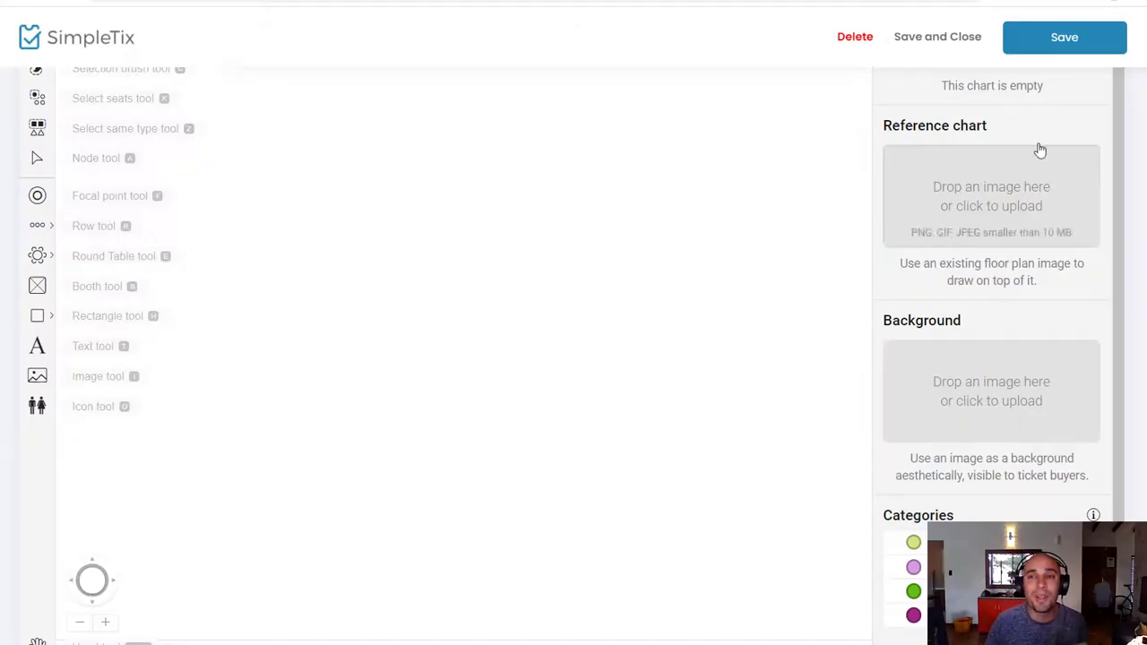
pyautogui.scroll(3, 448, 359)
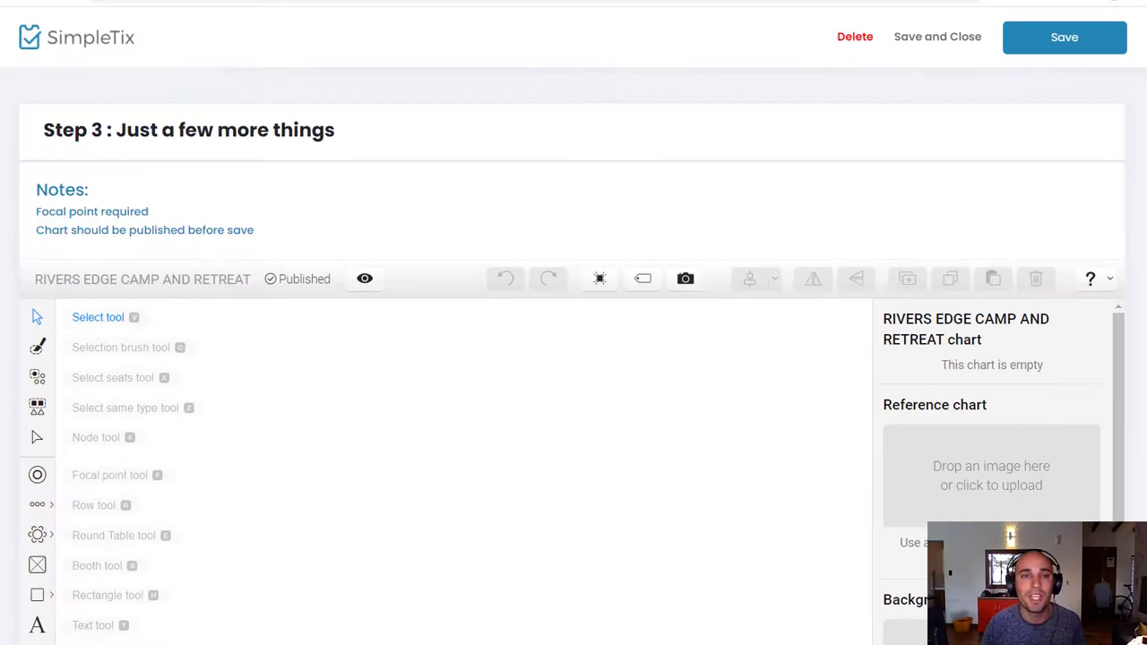
pyautogui.scroll(-1, 1143, 187)
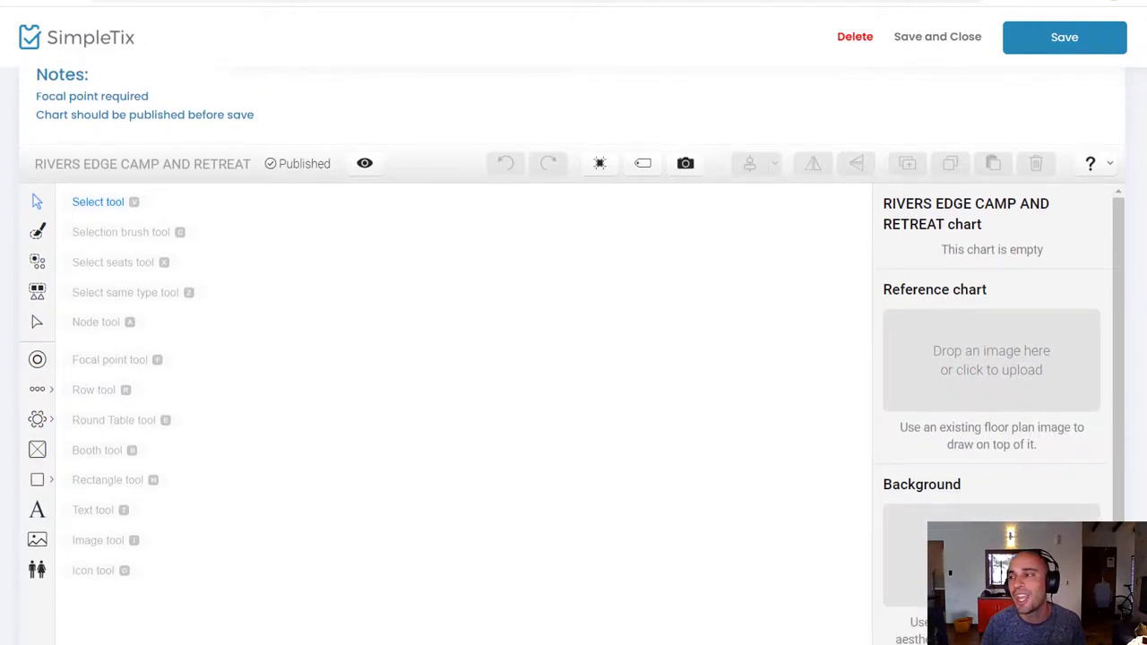
# Step: Switch to Publisher and examine the RV site map with its numbered sites and service categories
pyautogui.moveTo(1146, 386); pyautogui.dragTo(716, 95)
pyautogui.doubleClick(716, 94)
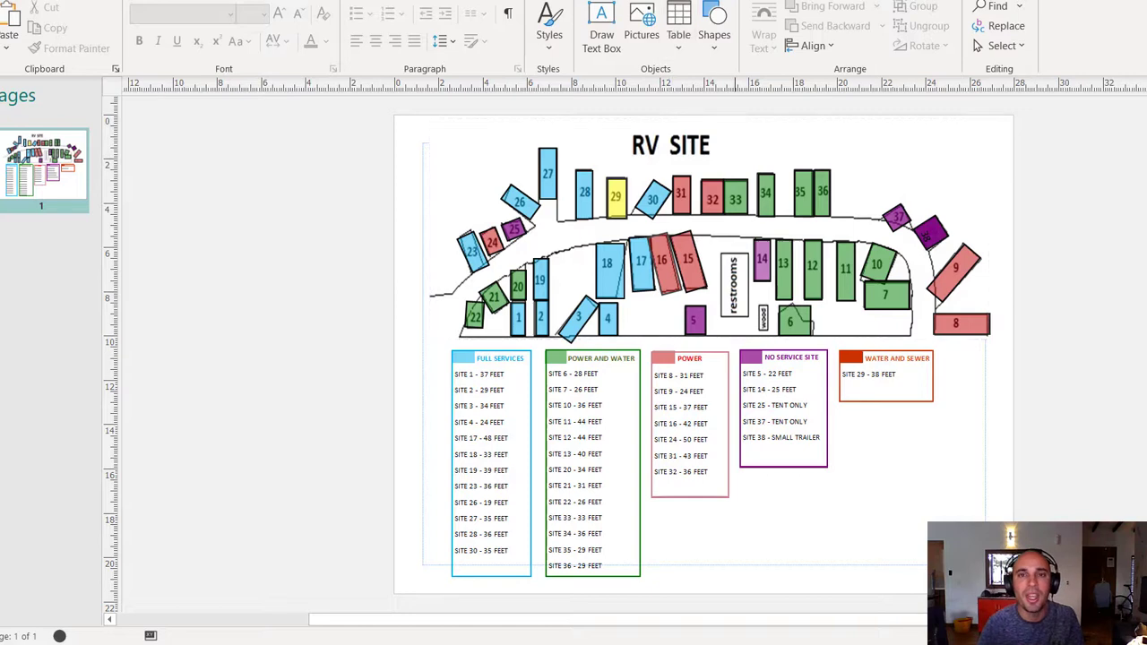
pyautogui.moveTo(711, 2); pyautogui.dragTo(1146, 276)
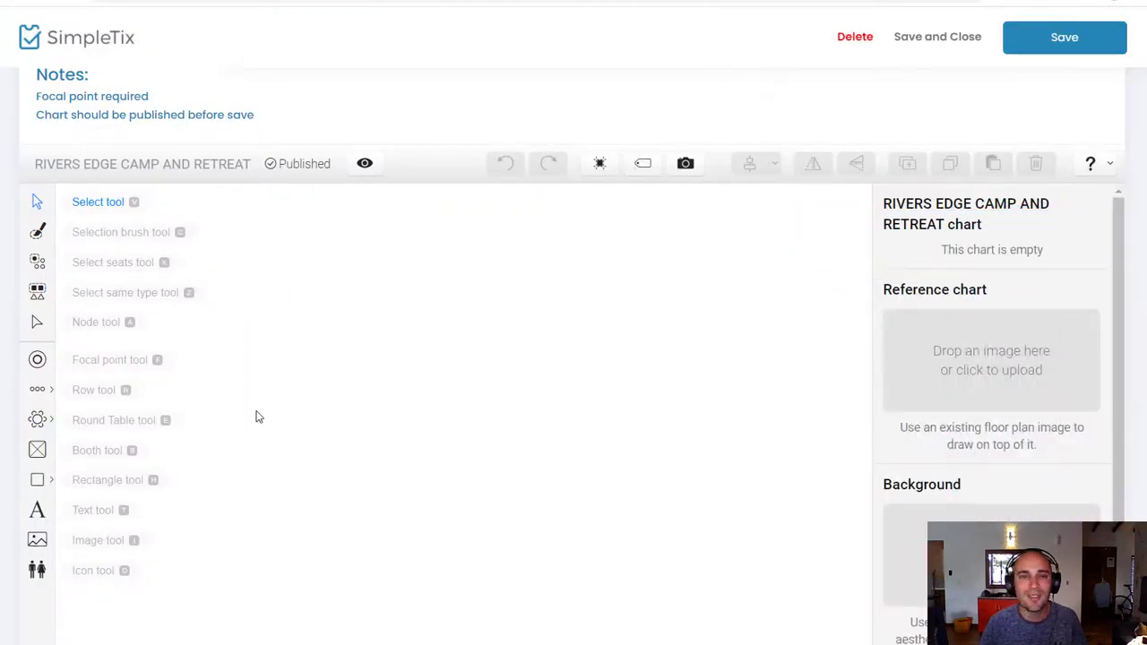
# Step: Place a booth on the empty chart and position it near the chart's upper-left area
pyautogui.click(38, 452)
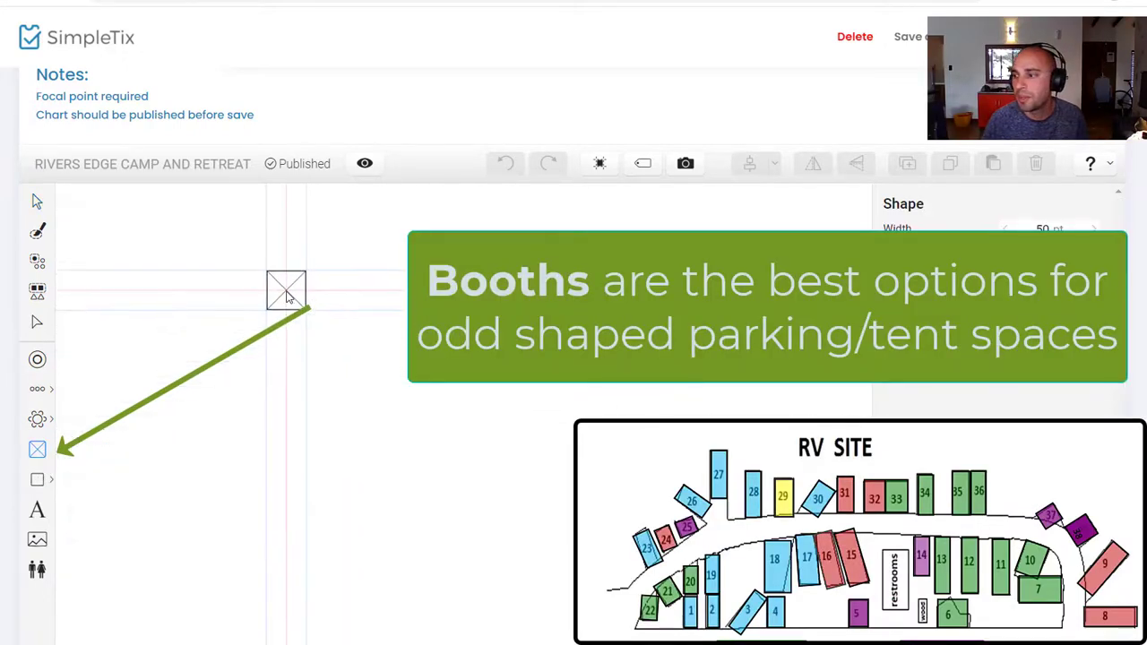
pyautogui.click(287, 291)
pyautogui.click(34, 206)
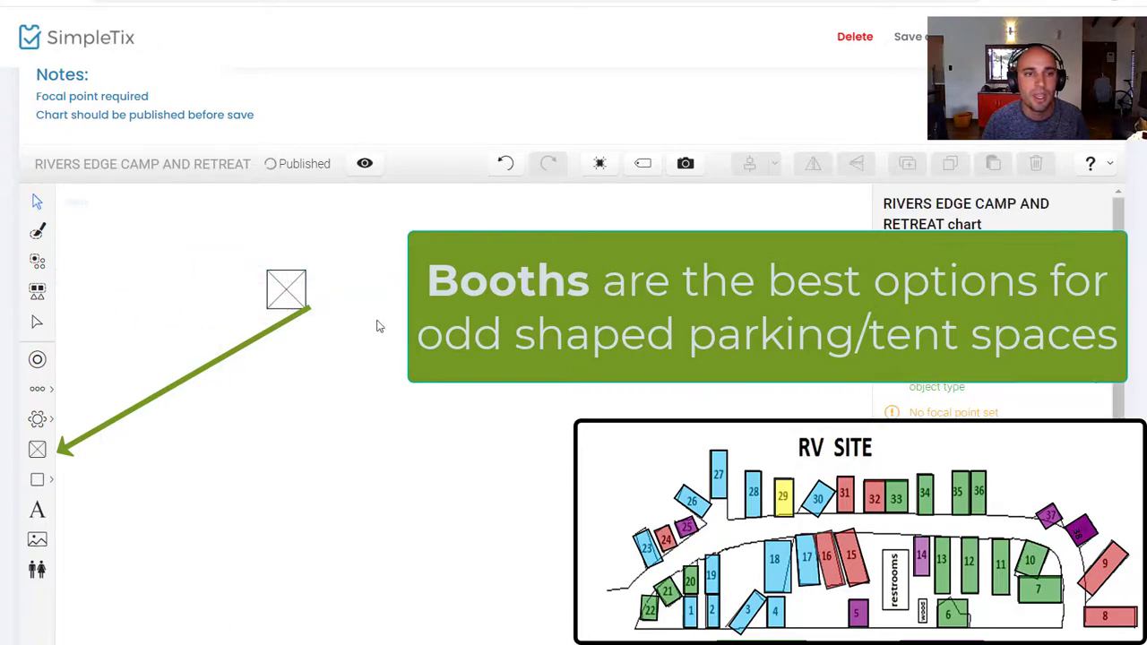
pyautogui.click(284, 290)
pyautogui.moveTo(280, 289); pyautogui.dragTo(225, 304)
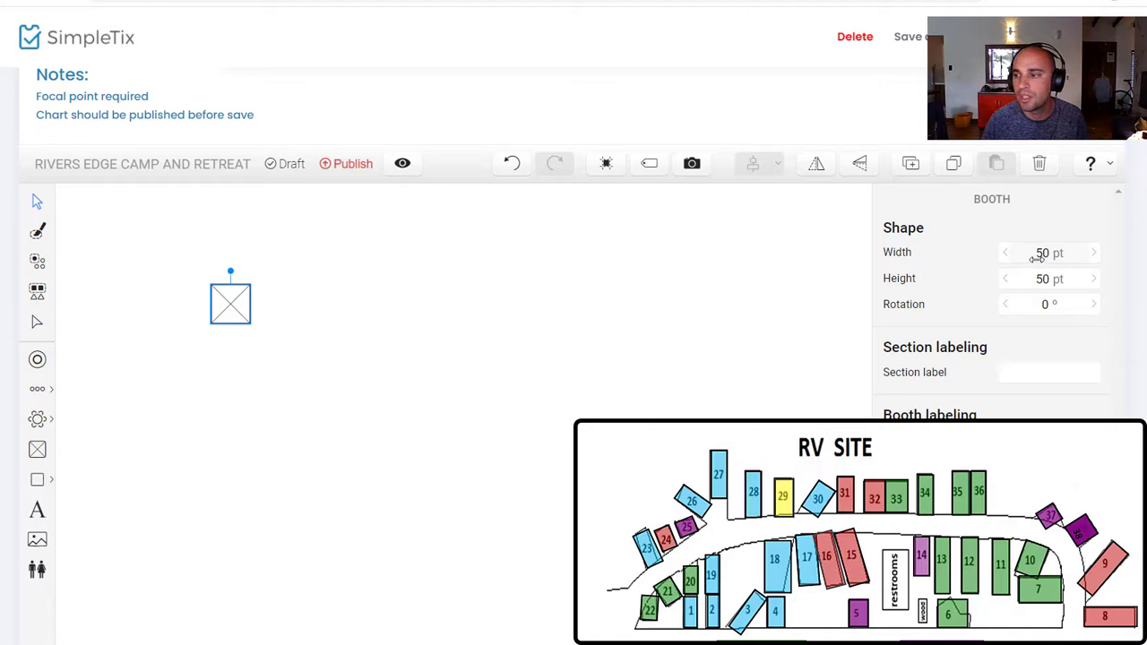
# Step: Resize the booth to 36 pt wide by 64 pt high and rotate it to 340°
pyautogui.moveTo(1042, 255); pyautogui.dragTo(1049, 279)
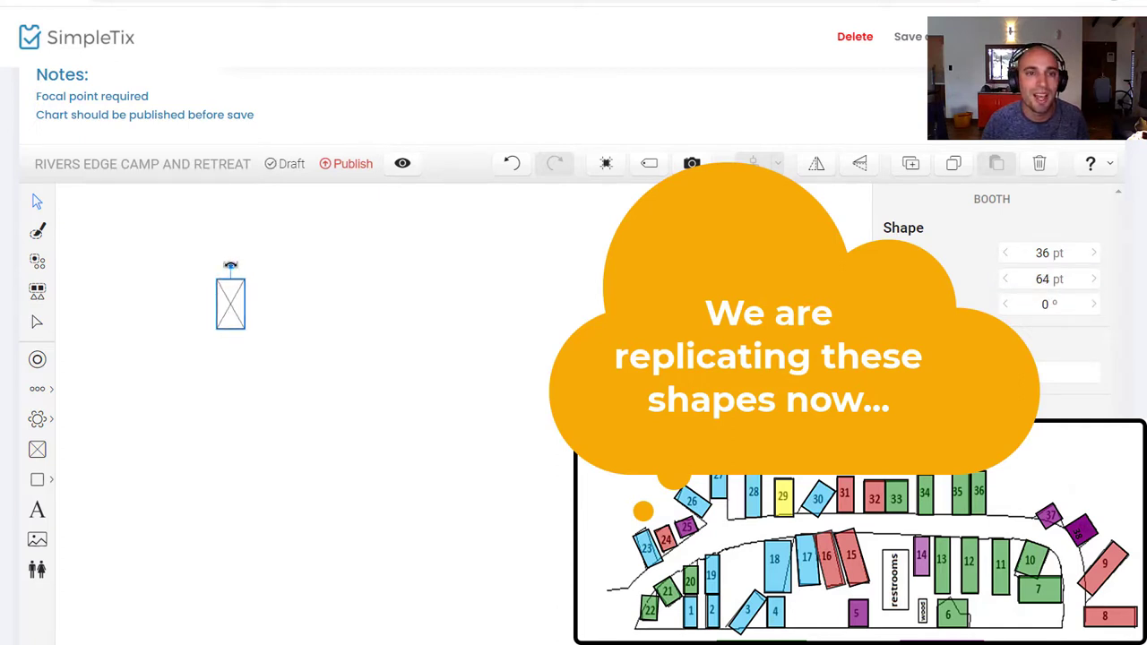
pyautogui.moveTo(230, 266); pyautogui.dragTo(218, 268)
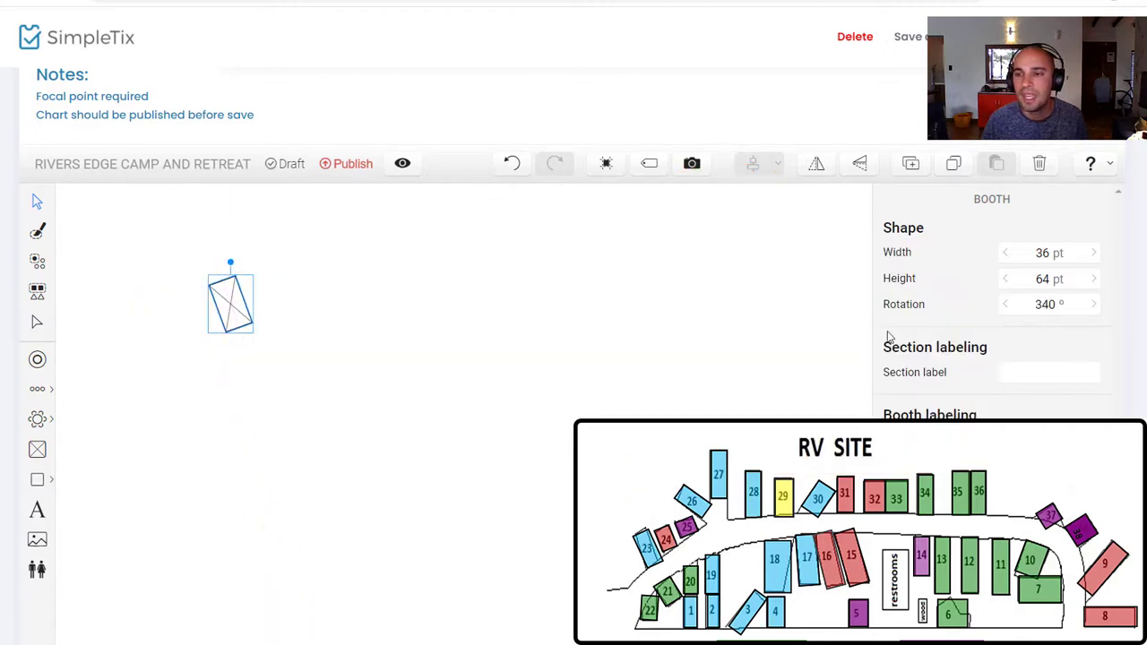
# Step: Check the site's service type on the Publisher map and assign the booth to the Full Services category
pyautogui.moveTo(832, 245); pyautogui.dragTo(669, 98)
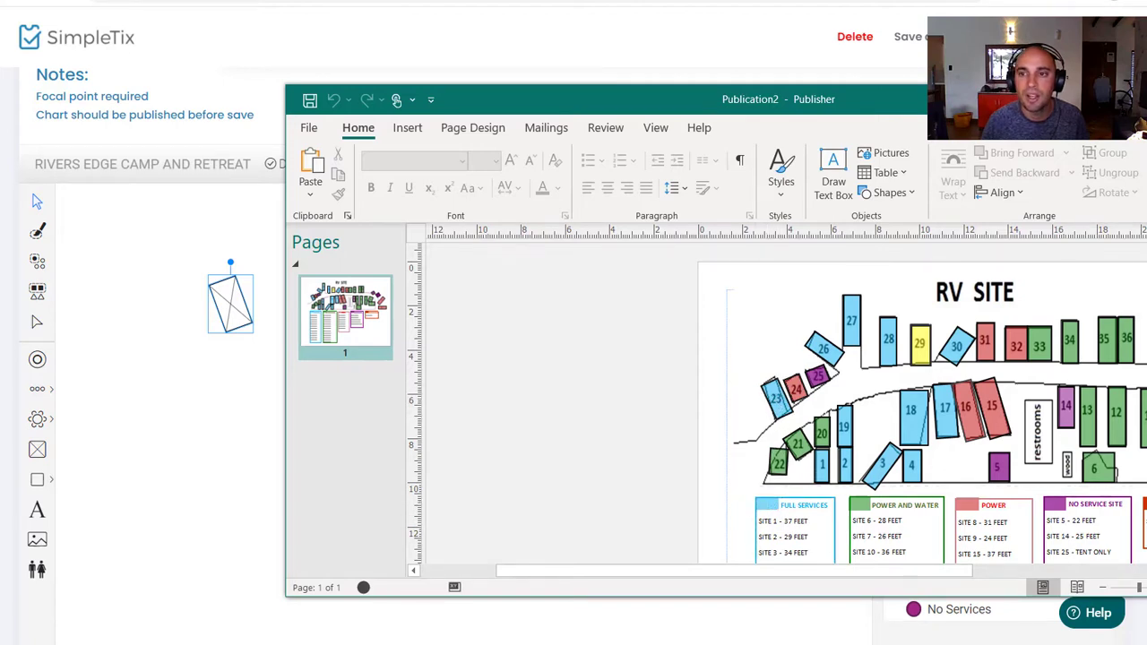
pyautogui.click(1140, 99)
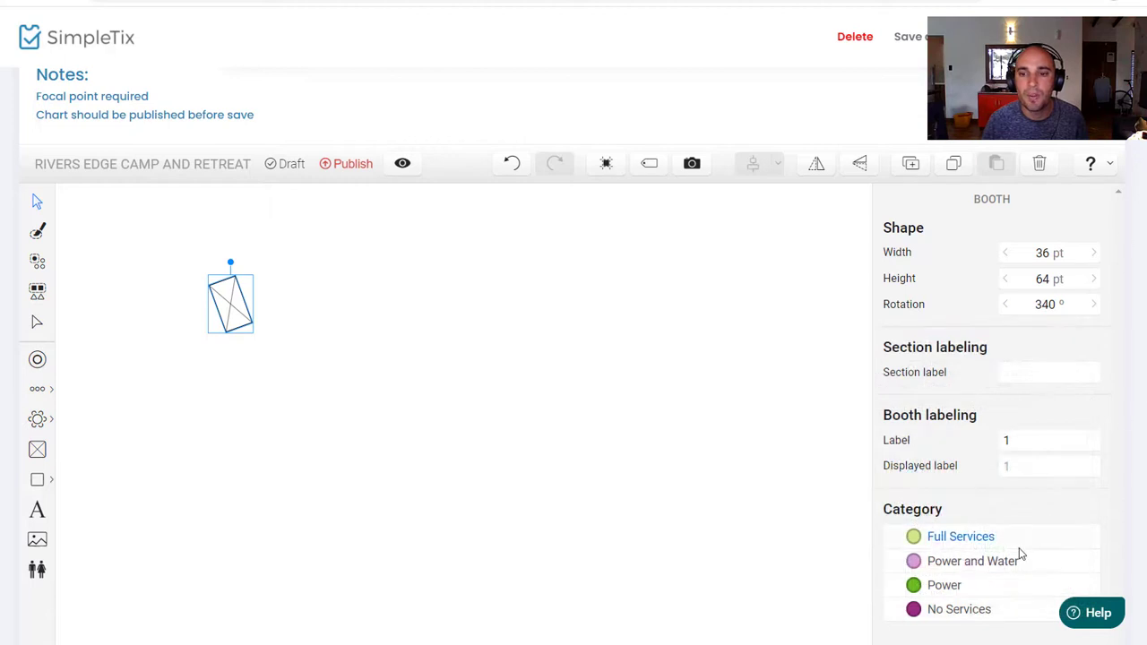
pyautogui.click(959, 538)
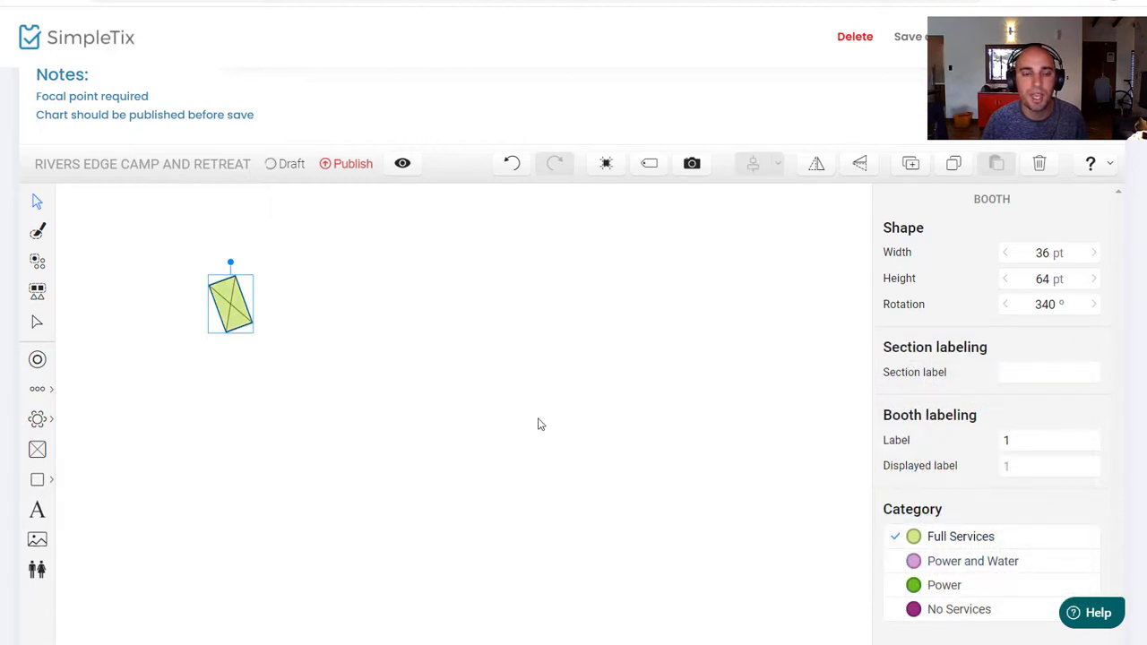
pyautogui.click(489, 393)
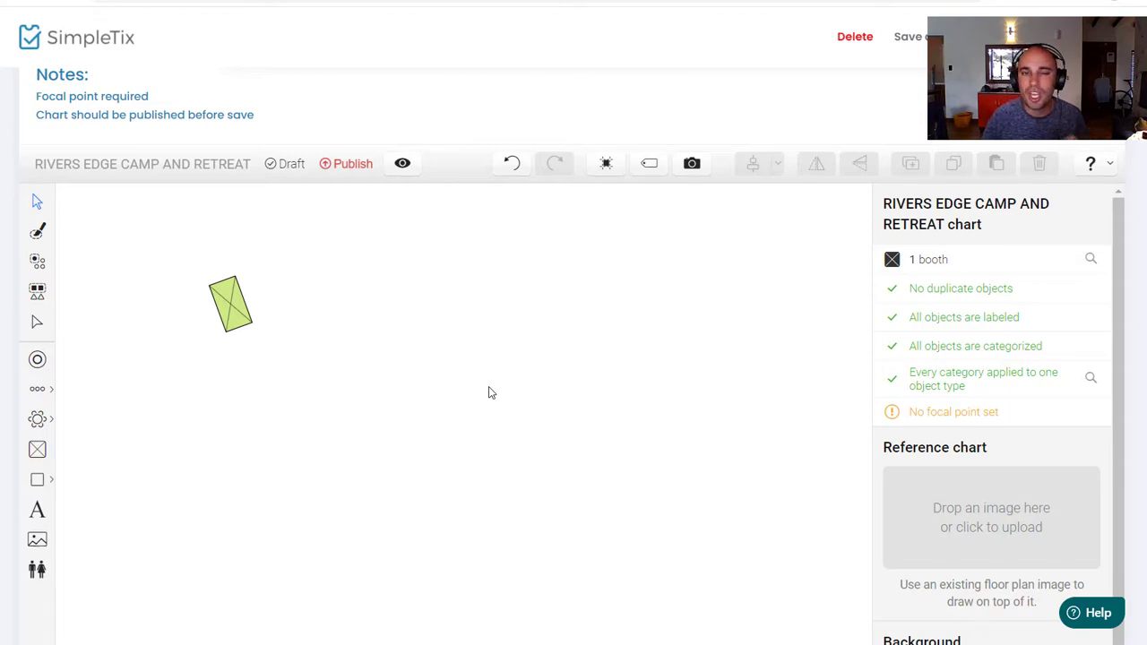
# Step: Compare the booth on the chart with the site layout on the Publisher RV site map
pyautogui.hotkey('alt', 'Tab')
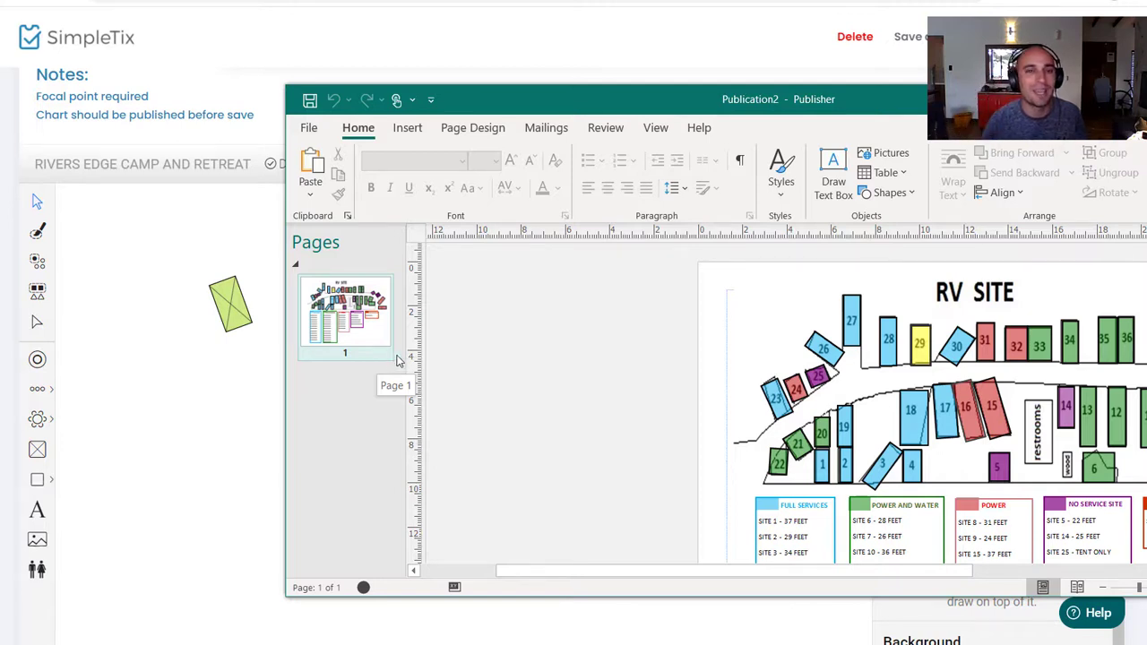
pyautogui.click(197, 373)
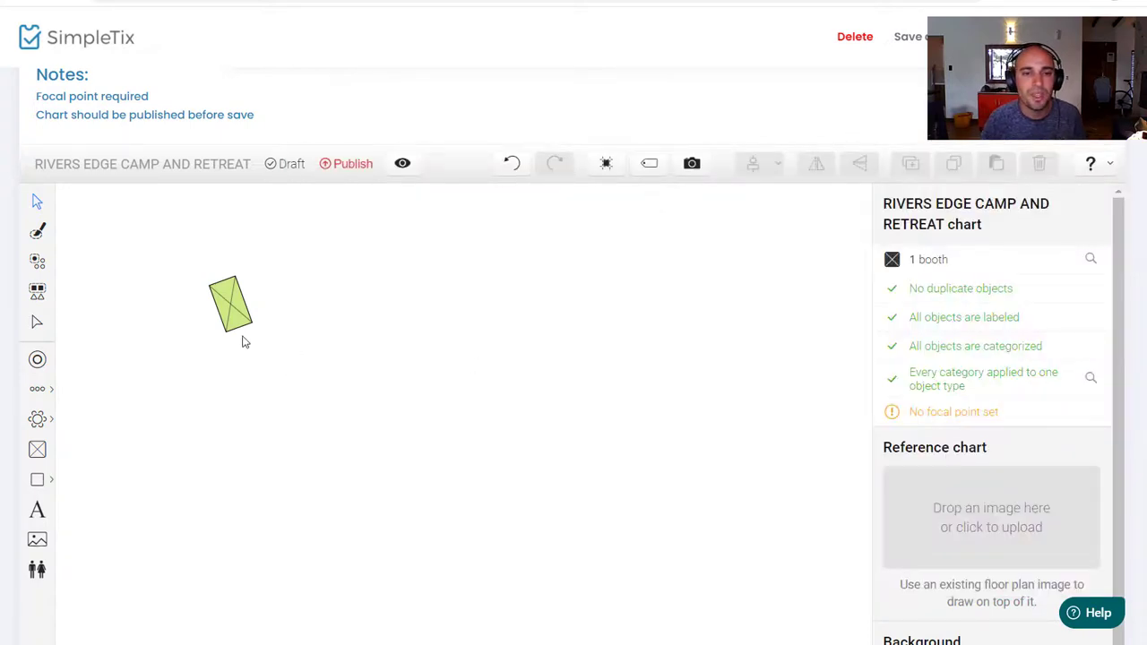
pyautogui.hotkey('alt', 'Tab')
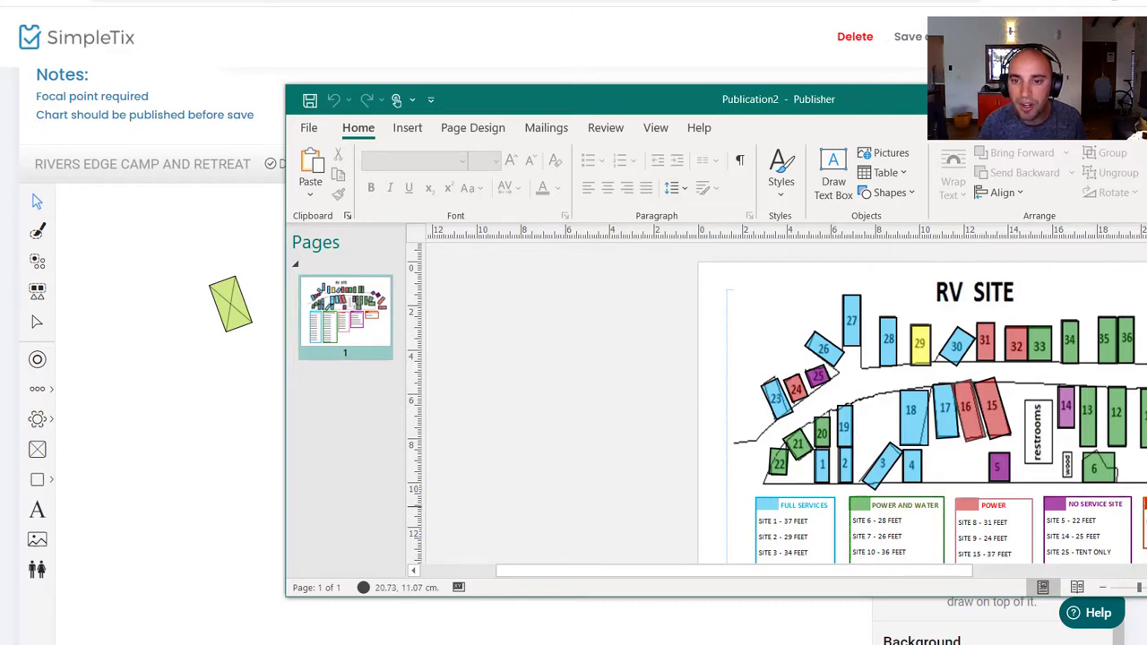
pyautogui.hotkey('alt', 'Tab')
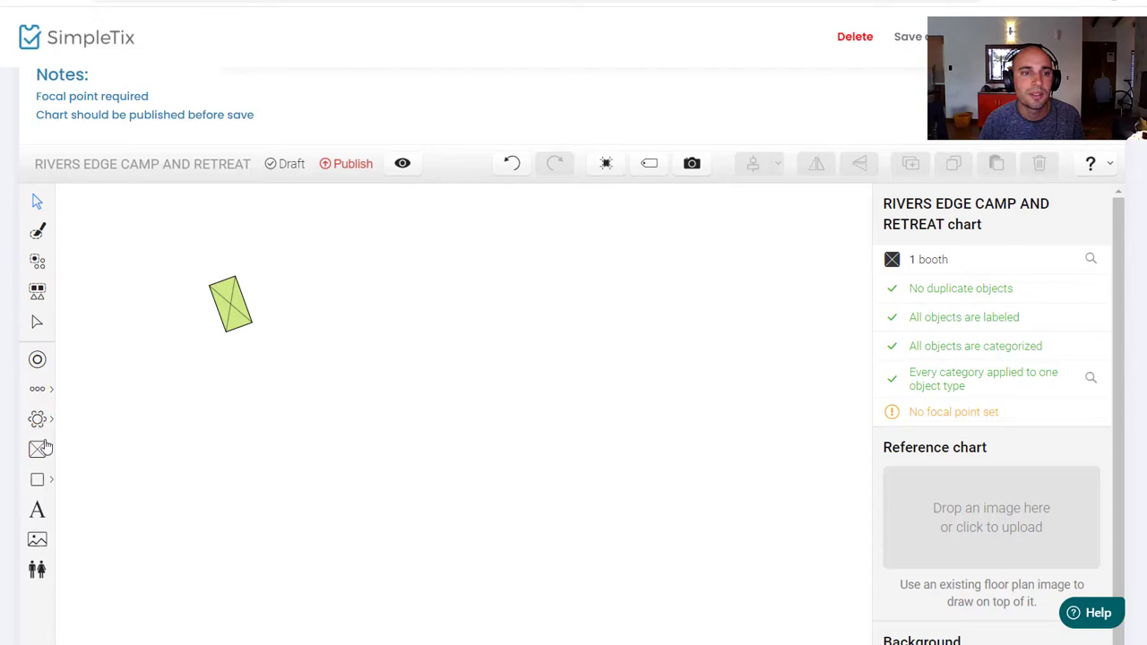
pyautogui.click(37, 484)
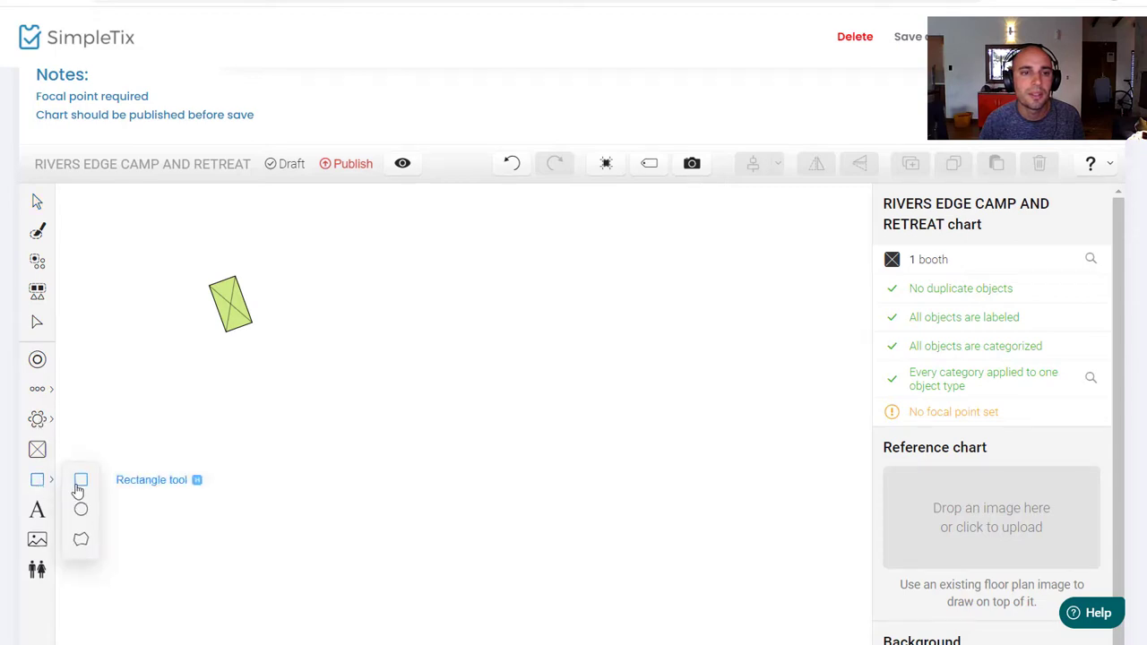
pyautogui.hotkey('alt', 'Tab')
pyautogui.hotkey('alt', 'Tab')
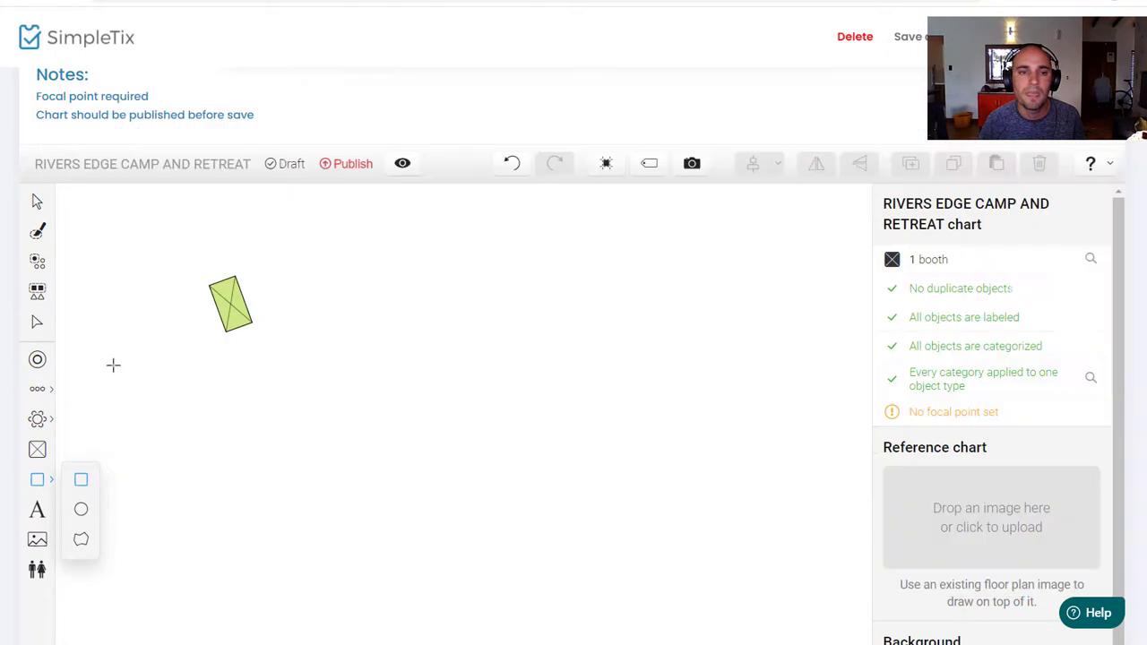
pyautogui.click(37, 201)
# Step: Duplicate the existing booth, set the copy's height to 38 pt, and place it against the original's upper-right side
pyautogui.click(229, 321)
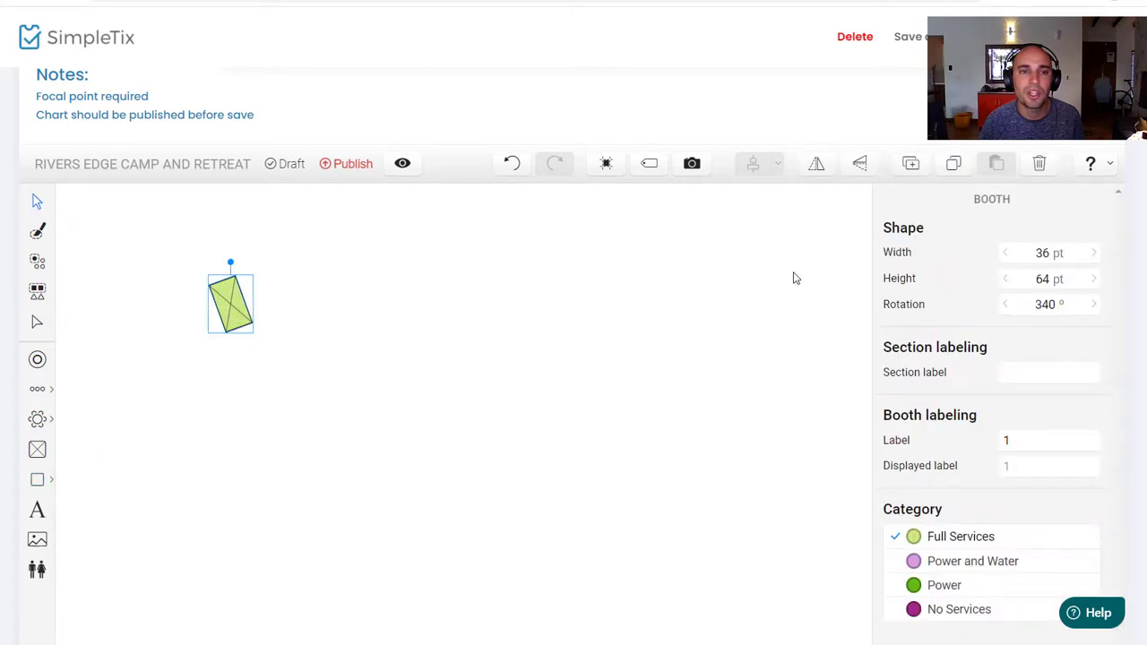
pyautogui.click(912, 163)
pyautogui.moveTo(243, 315); pyautogui.dragTo(266, 298)
pyautogui.moveTo(1058, 280); pyautogui.dragTo(1035, 282)
pyautogui.moveTo(267, 292); pyautogui.dragTo(260, 283)
# Step: Check the neighbouring site on the Publisher map and assign the smaller booth to the Power and Water category
pyautogui.hotkey('alt', 'Tab')
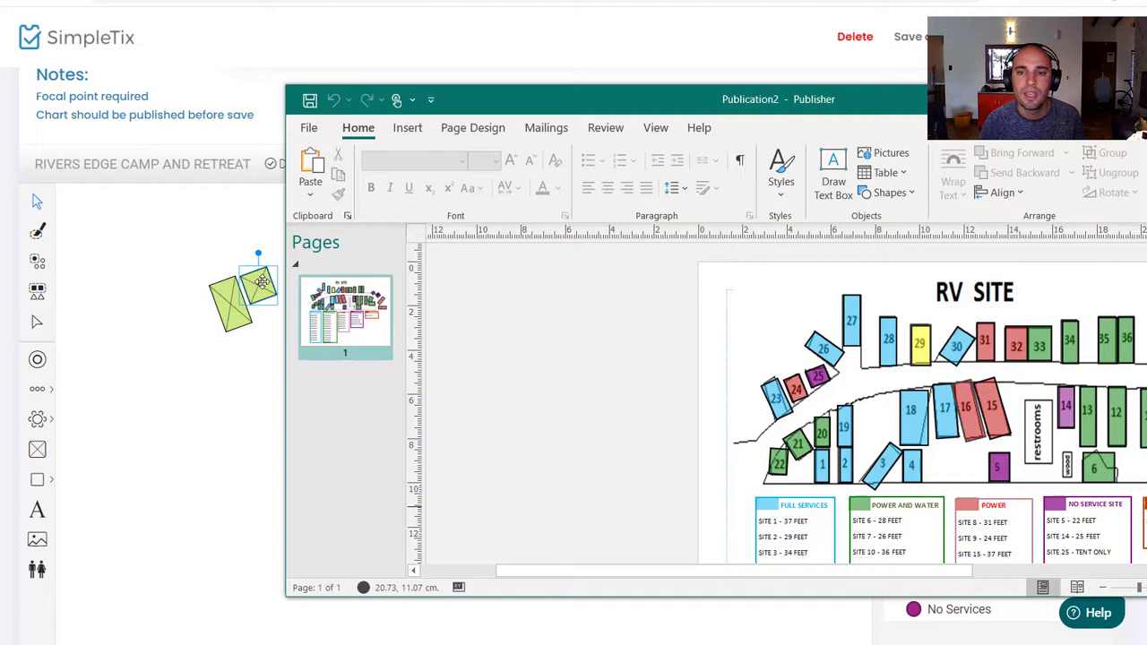
pyautogui.hotkey('alt', 'Tab')
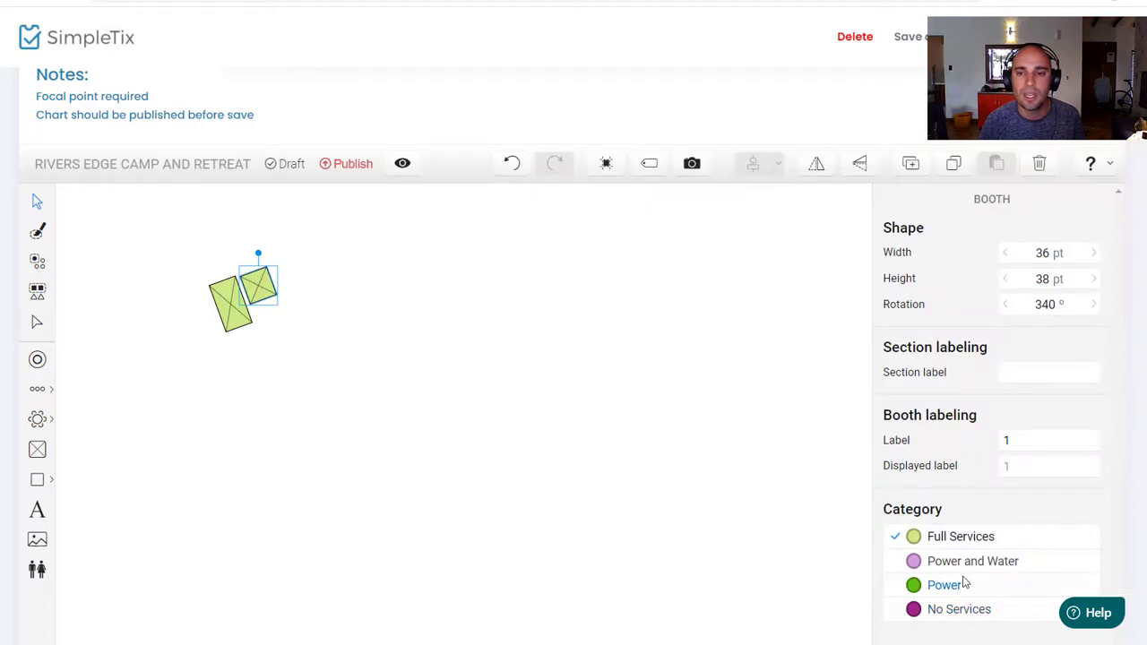
pyautogui.click(967, 563)
pyautogui.hotkey('alt', 'Tab')
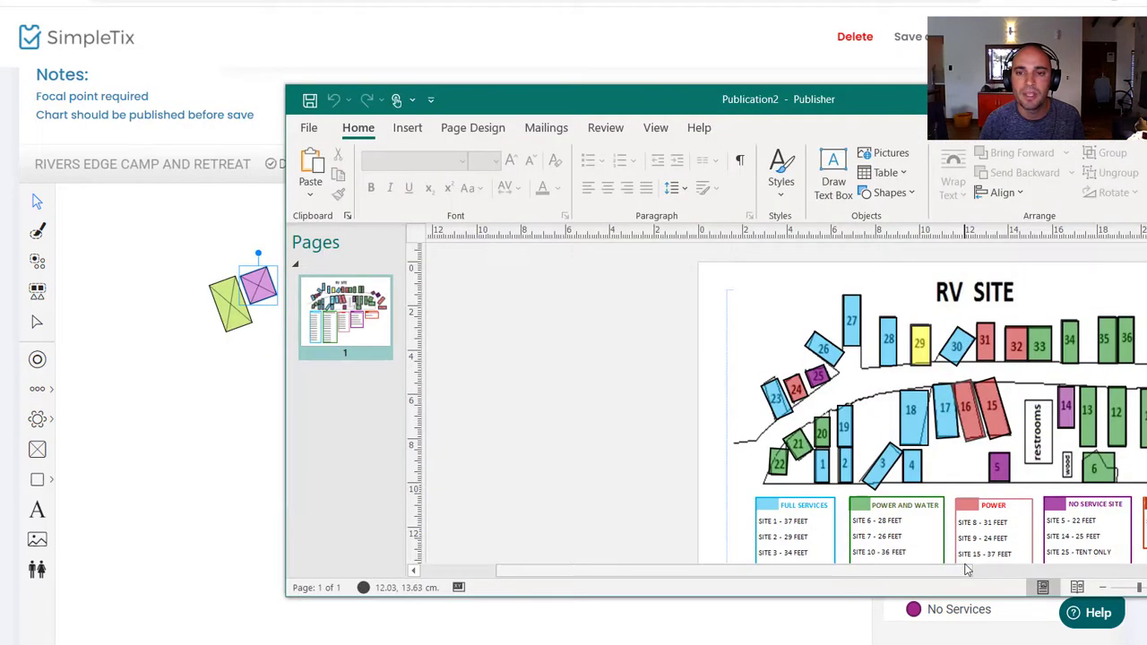
pyautogui.hotkey('alt', 'Tab')
# Step: Check the site number on the Publisher map, label the Full Services booth 23, and show labels on the chart
pyautogui.click(236, 312)
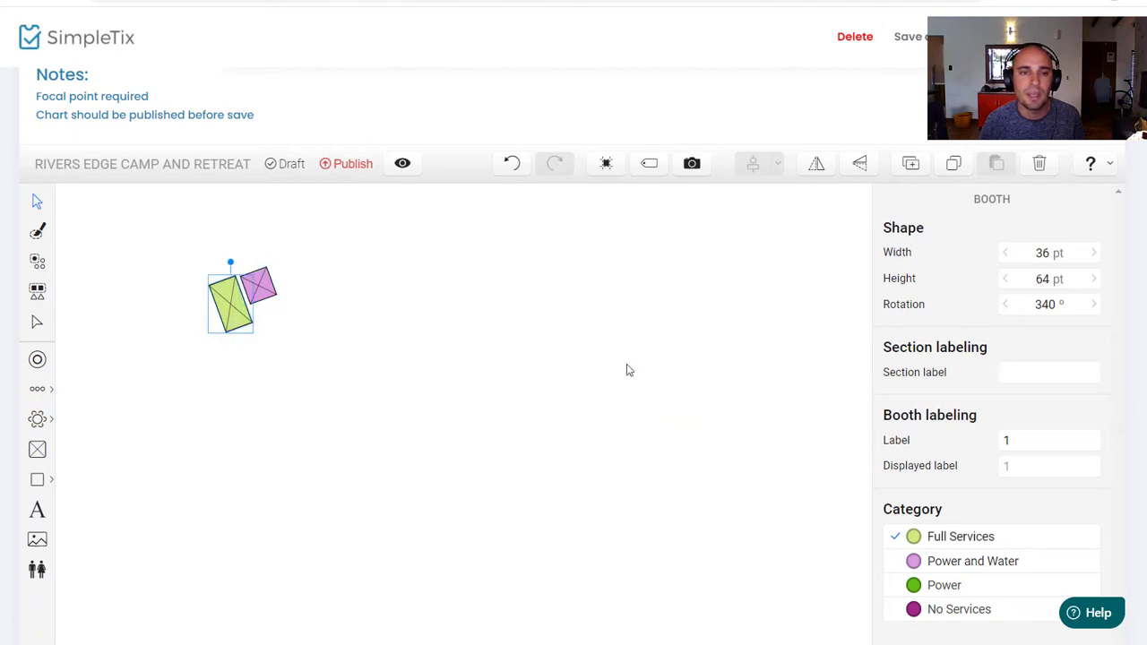
pyautogui.click(1045, 440)
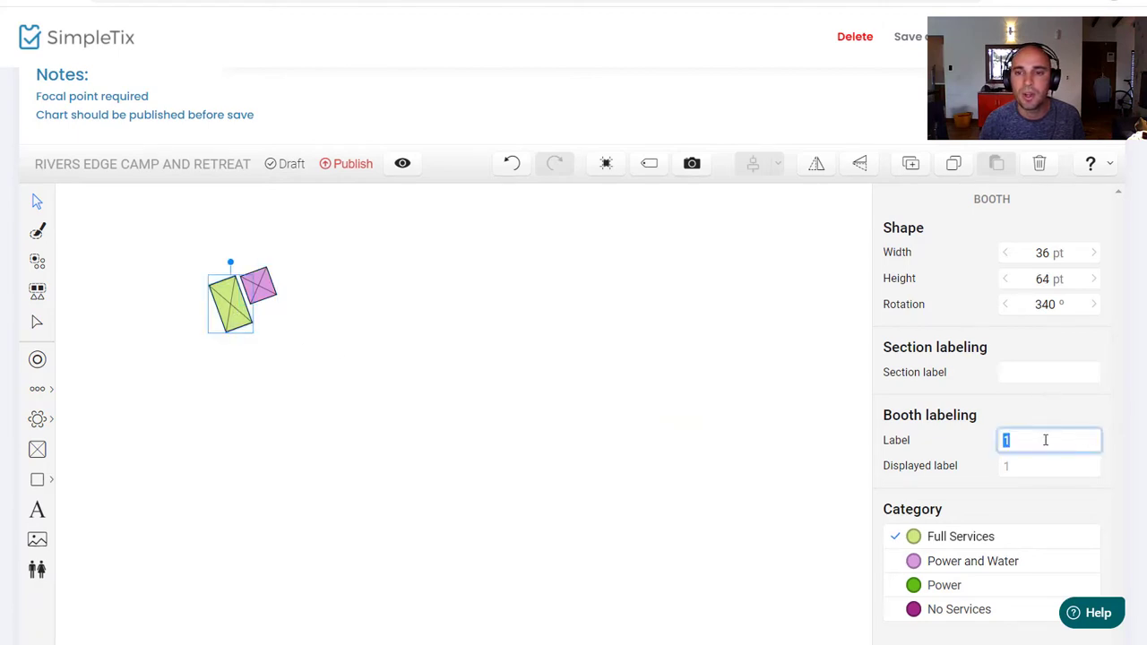
pyautogui.write('2')
pyautogui.hotkey('alt', 'Tab')
pyautogui.hotkey('alt', 'Tab')
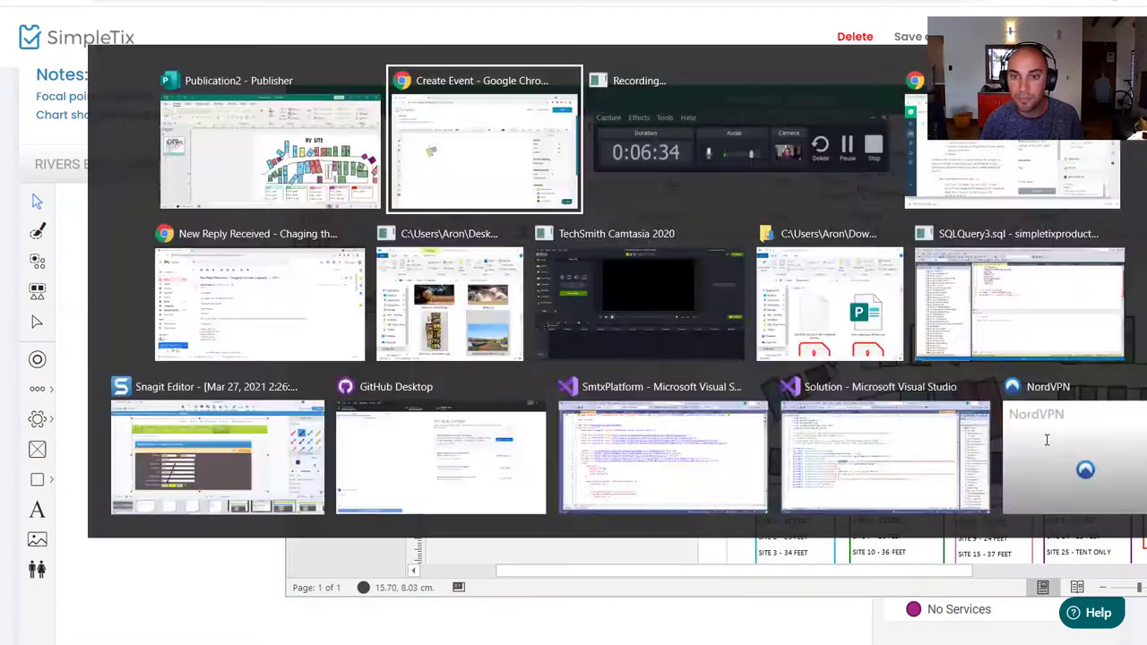
pyautogui.write('3')
pyautogui.press('Return')
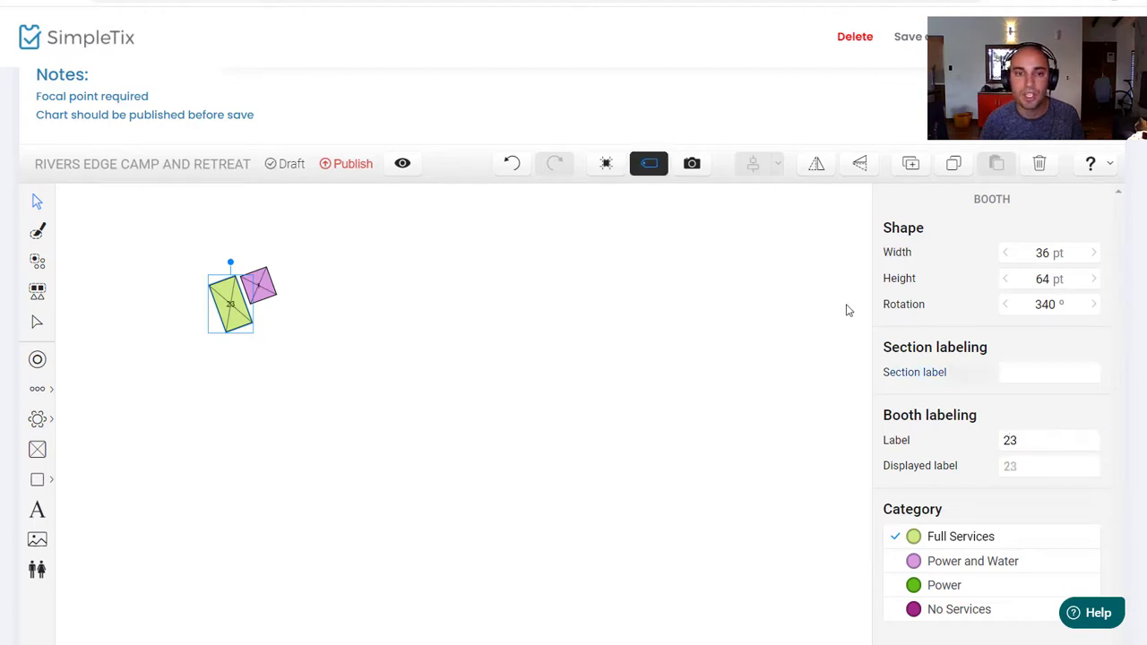
# Step: Check the adjacent site number on the Publisher map and label the Power and Water booth 24
pyautogui.click(256, 285)
pyautogui.hotkey('alt', 'Tab')
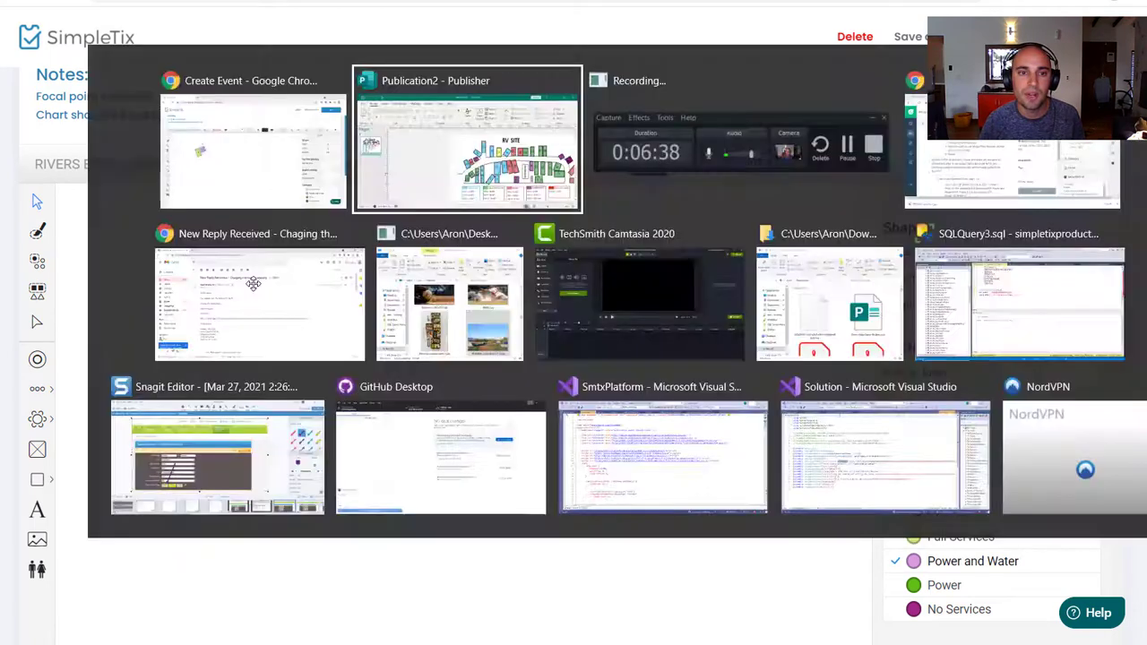
pyautogui.hotkey('alt', 'Tab')
pyautogui.doubleClick(1029, 437)
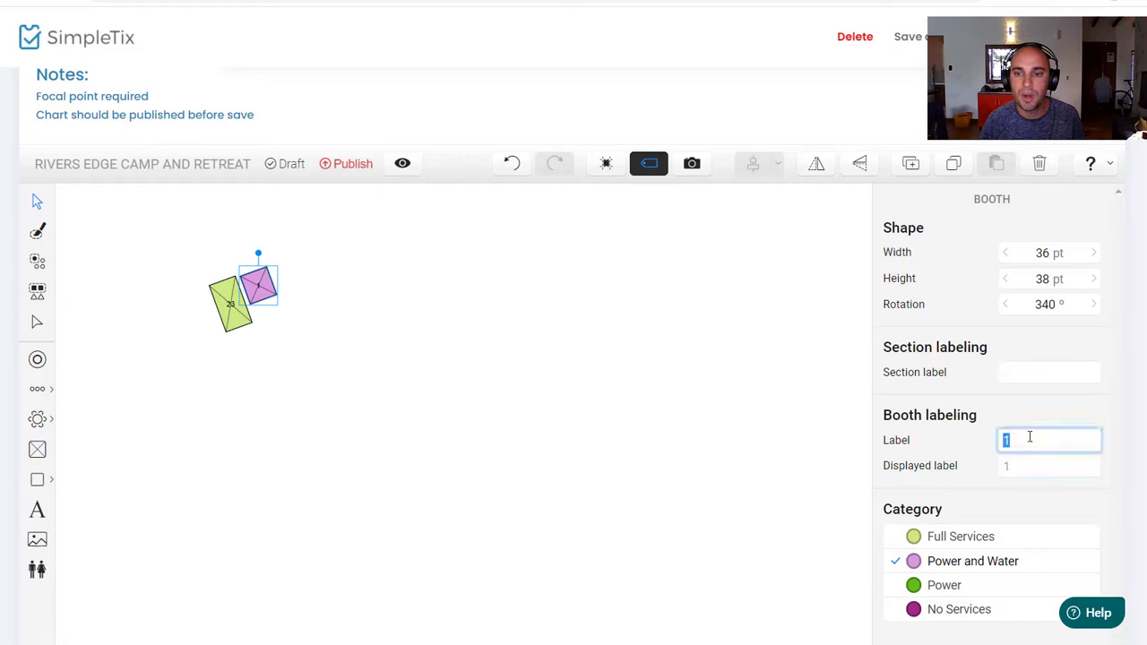
pyautogui.write('24')
pyautogui.press('Return')
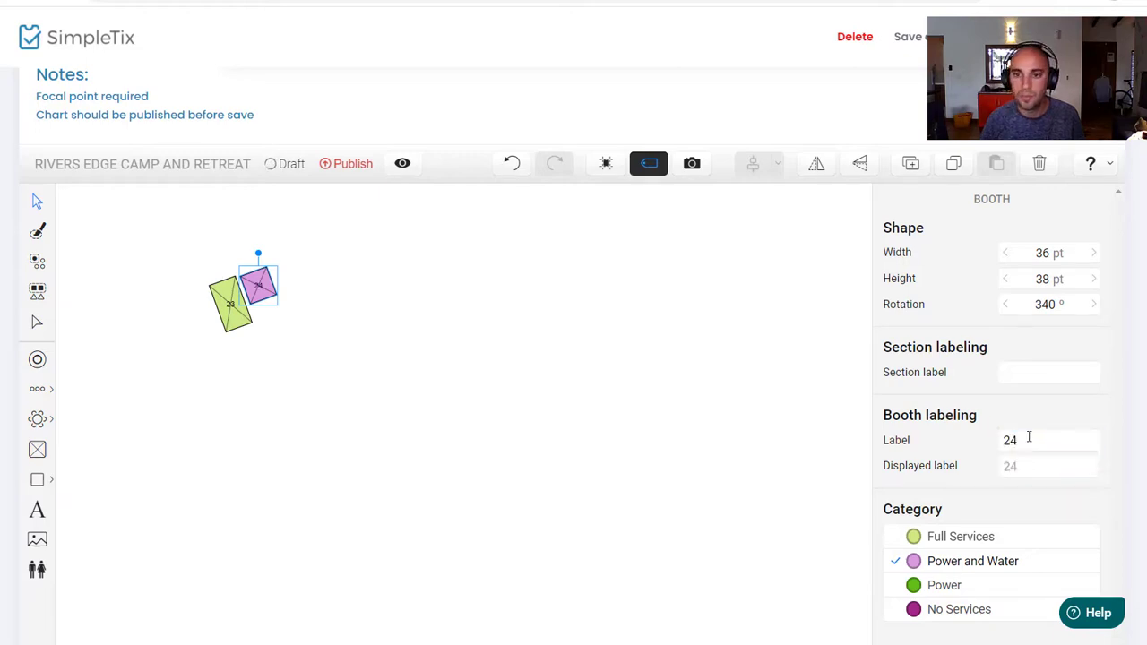
pyautogui.hotkey('alt', 'Tab')
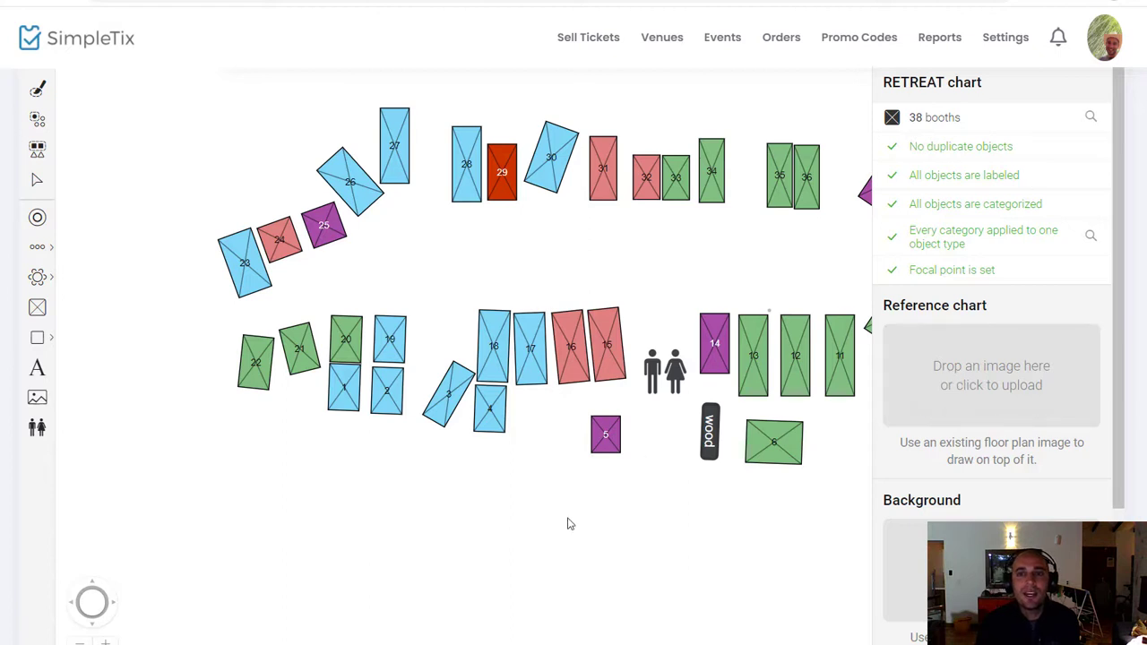
# Step: Shift the two elongated red booths at the chart's far right slightly outward, away from the green booths
pyautogui.scroll(-2, 238, 560)
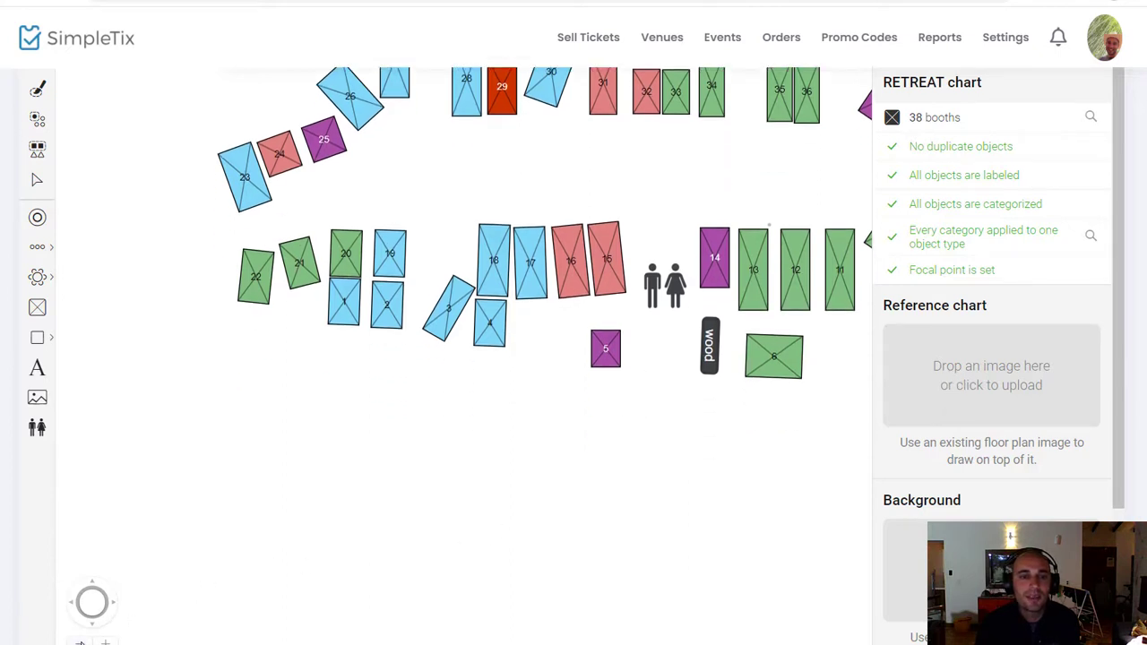
pyautogui.click(106, 644)
pyautogui.click(81, 642)
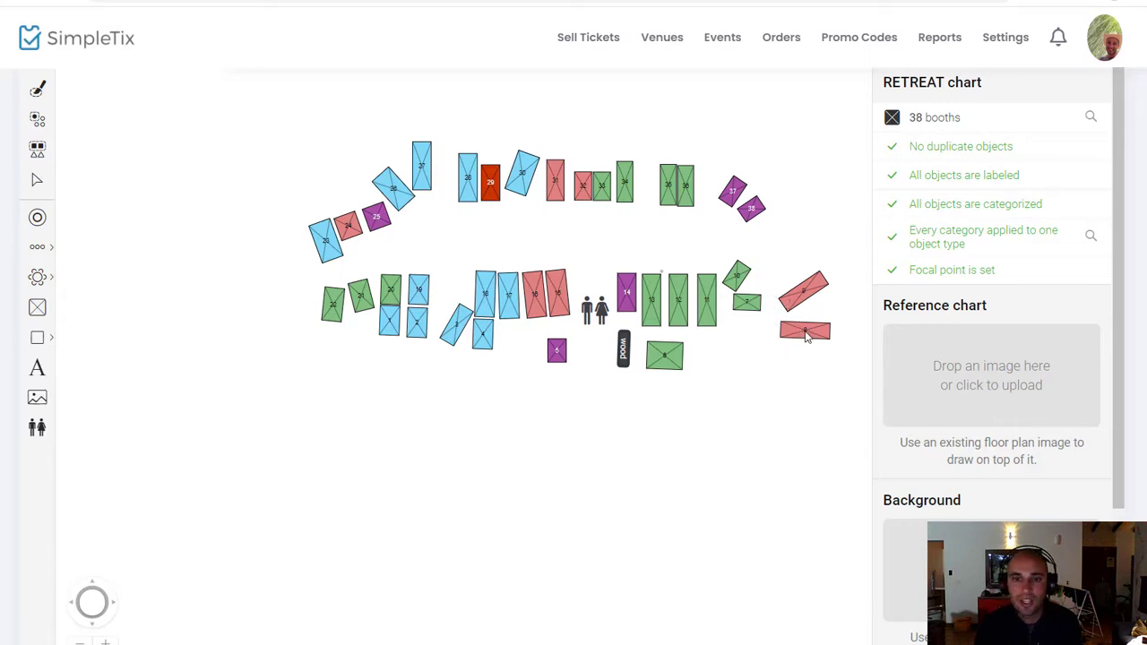
pyautogui.moveTo(802, 330); pyautogui.dragTo(813, 346)
pyautogui.moveTo(801, 298)
pyautogui.mouseDown()
pyautogui.moveTo(804, 314)
pyautogui.moveTo(807, 290)
pyautogui.mouseUp()
pyautogui.moveTo(806, 341); pyautogui.dragTo(813, 322)
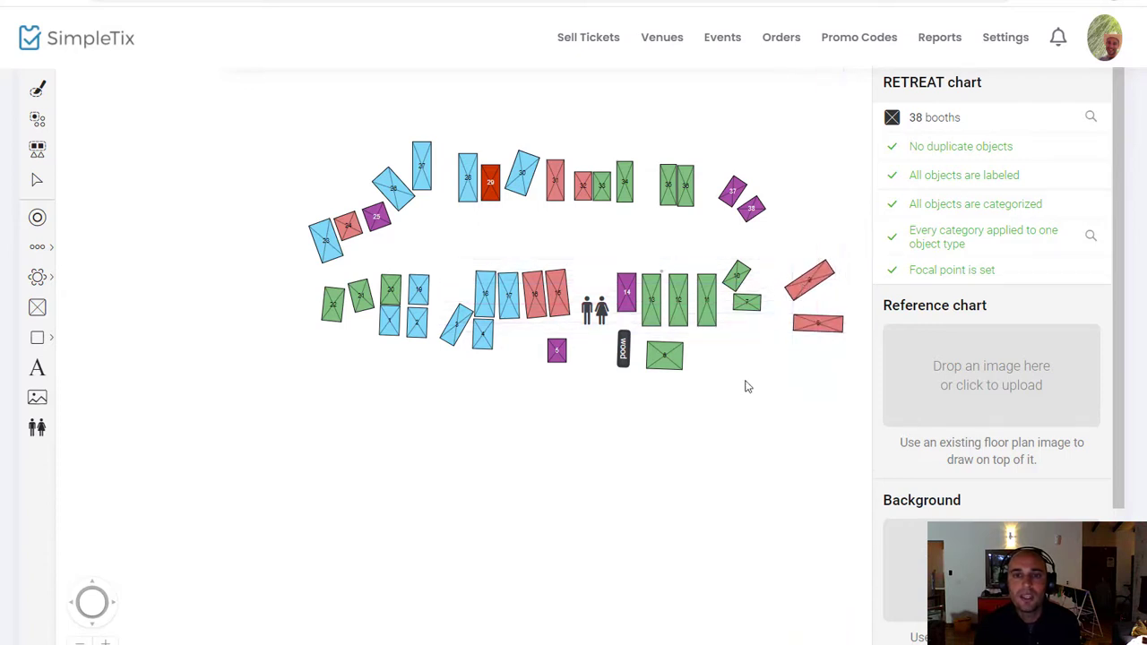
# Step: Compare the completed chart and its categories with the RV site map in Publisher
pyautogui.scroll(-3, 995, 484)
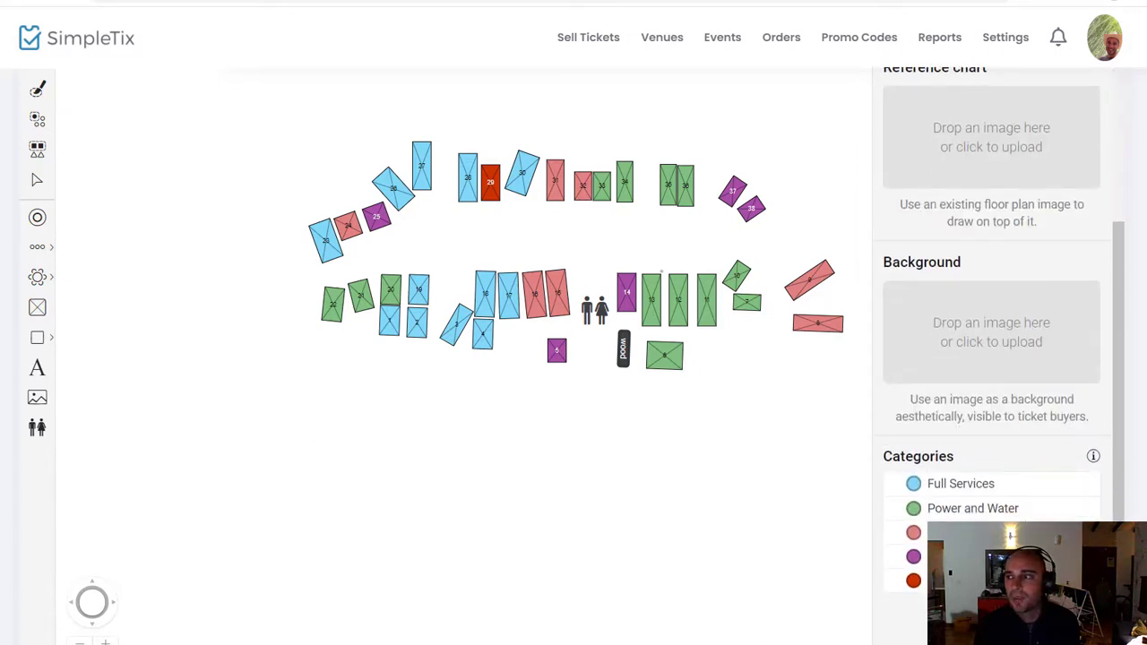
pyautogui.moveTo(802, 628); pyautogui.dragTo(754, 175)
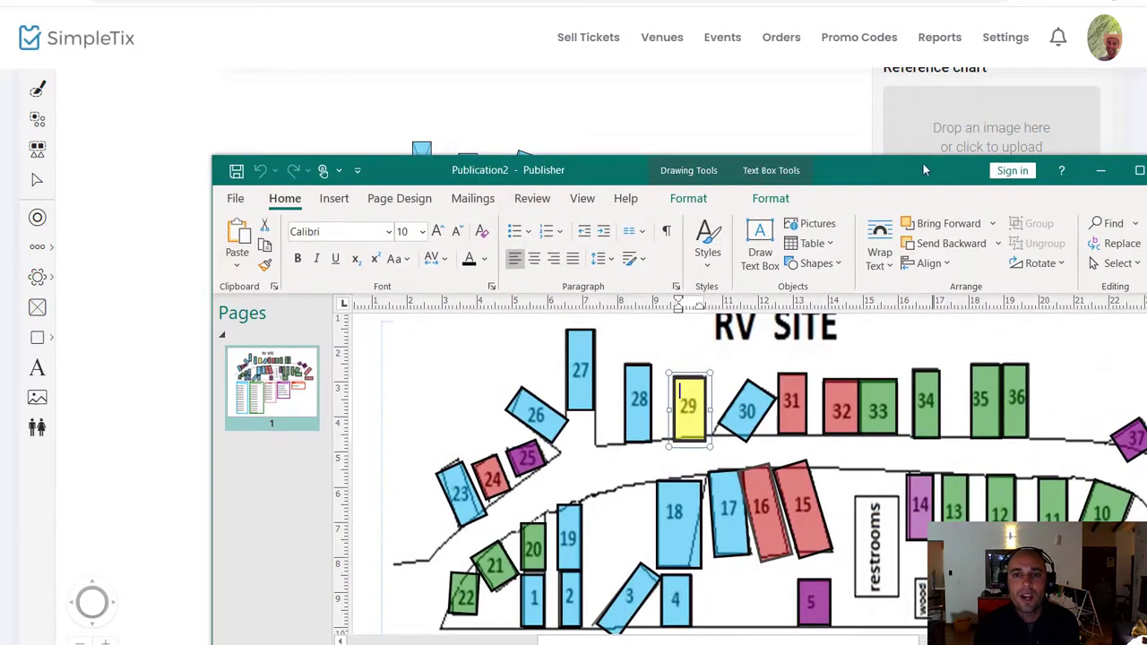
pyautogui.doubleClick(882, 179)
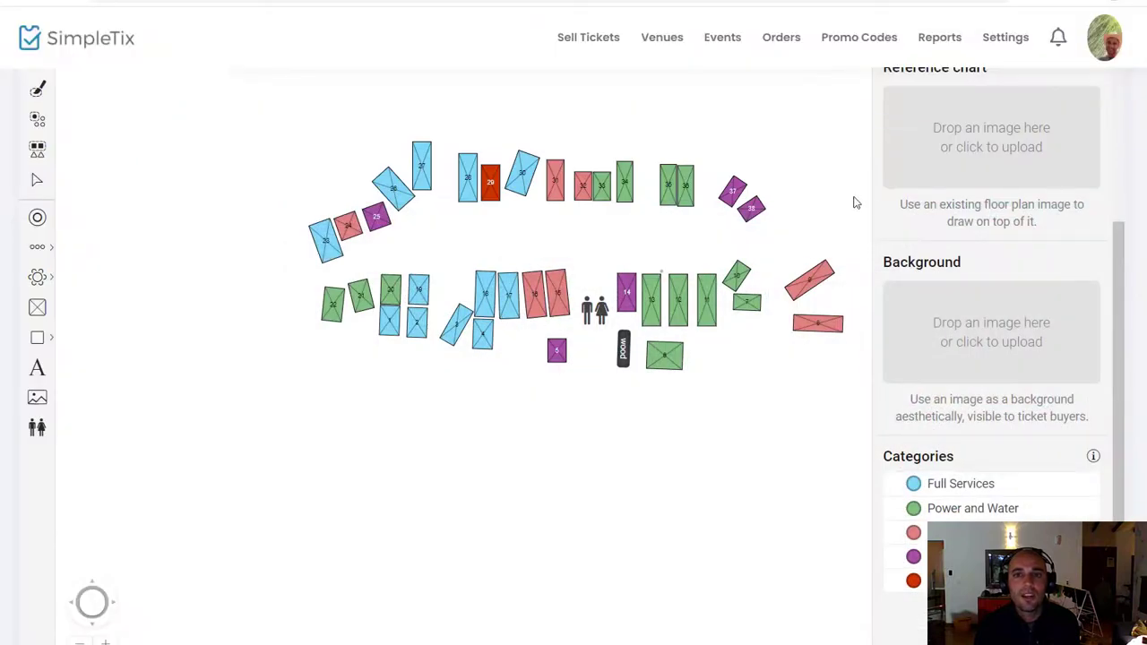
# Step: Publish the RIVERS EDGE CAMP AND RETREAT chart and save it
pyautogui.scroll(5, 921, 209)
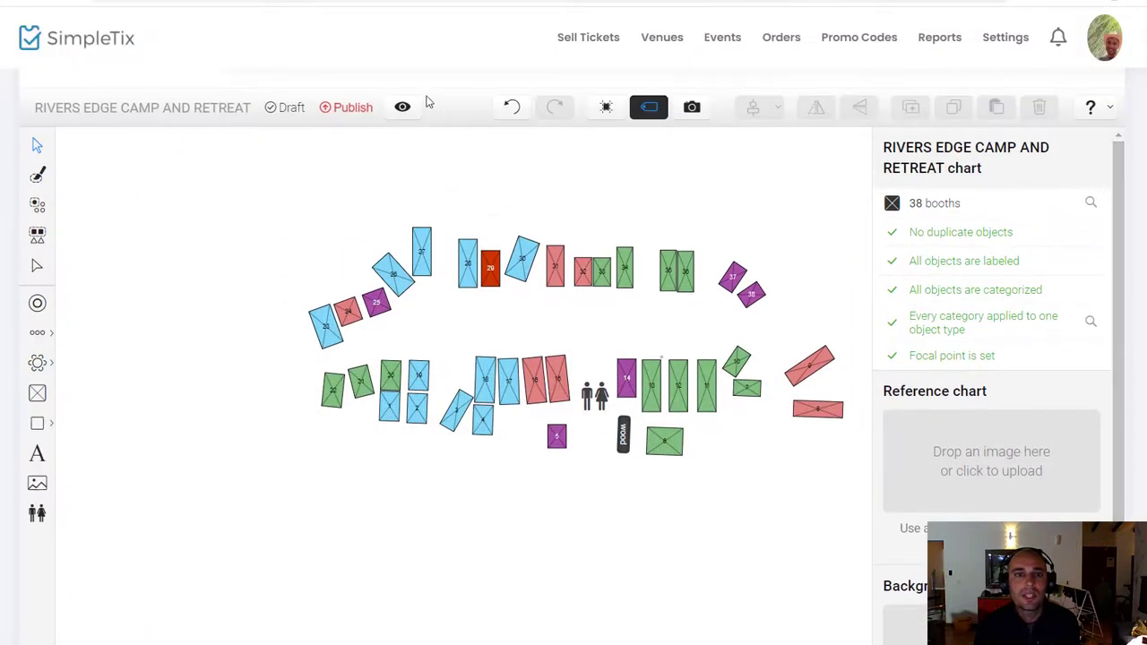
pyautogui.click(346, 108)
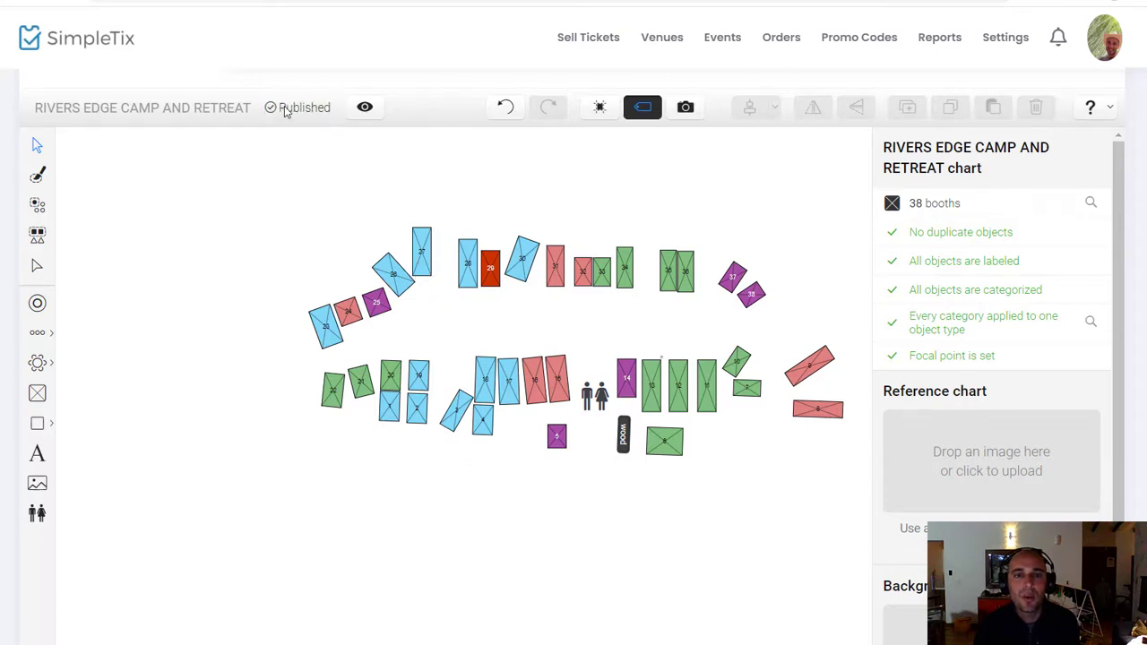
pyautogui.scroll(-5, 1086, 381)
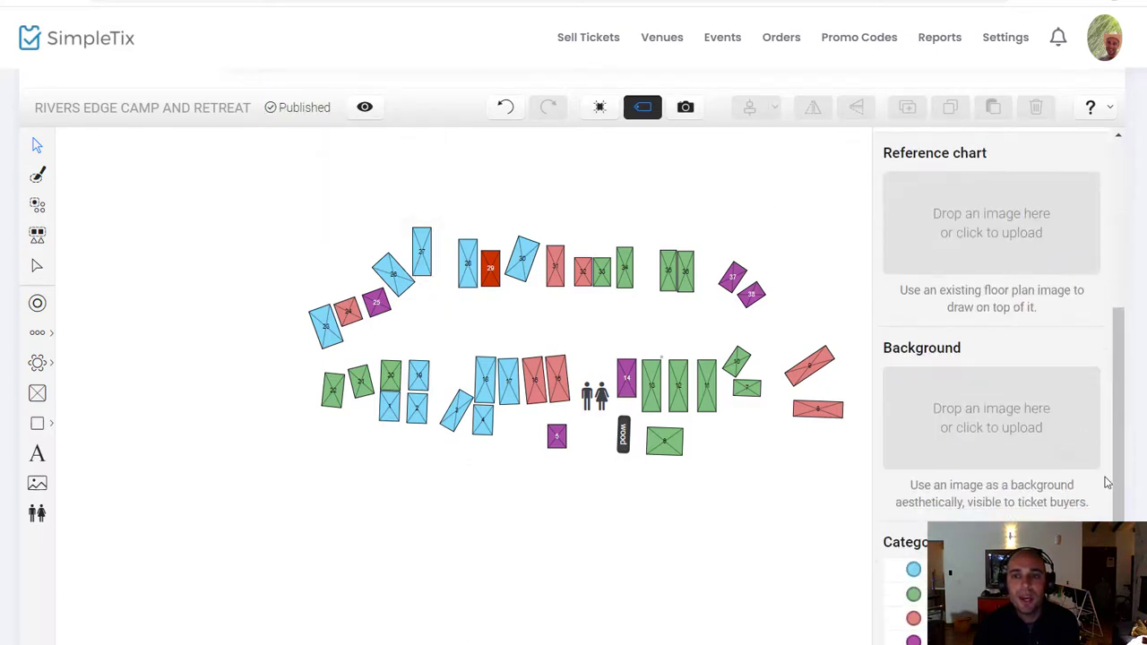
pyautogui.click(1042, 528)
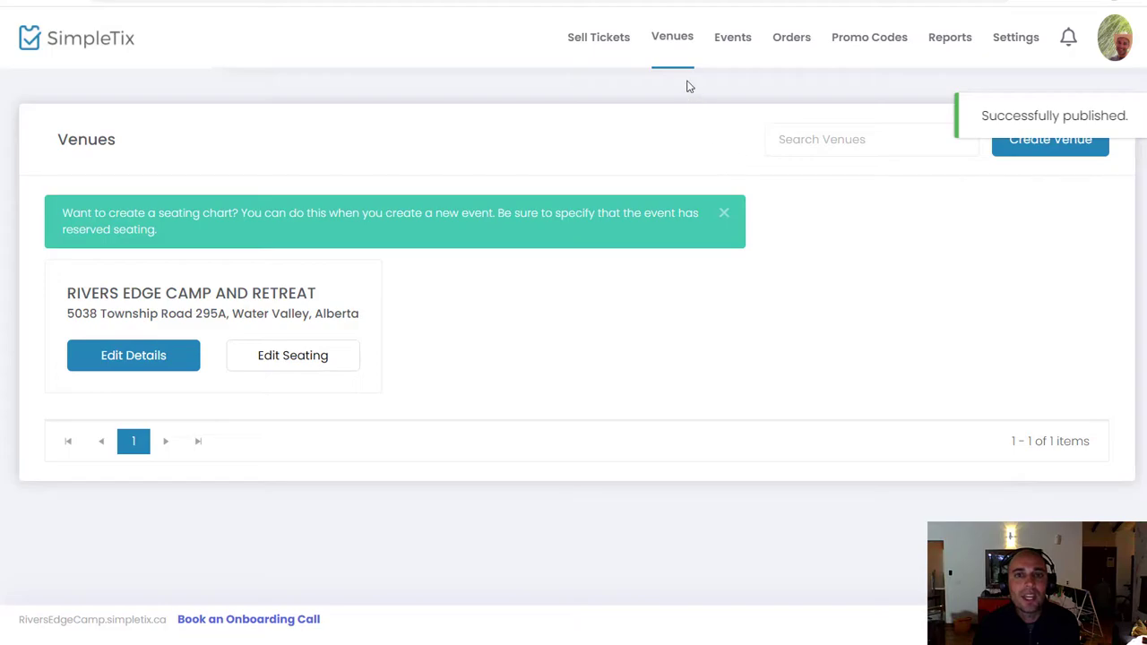
# Step: Open the May Long Weekend Event's dashboard and dismiss the payment provider selection
pyautogui.click(728, 43)
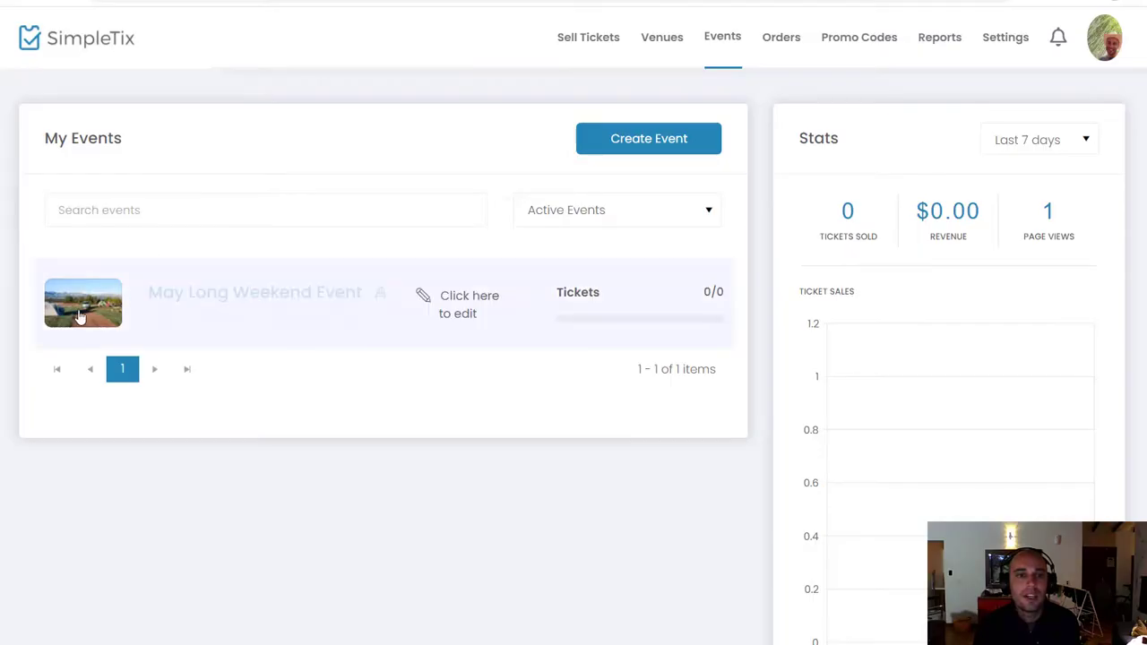
pyautogui.click(80, 316)
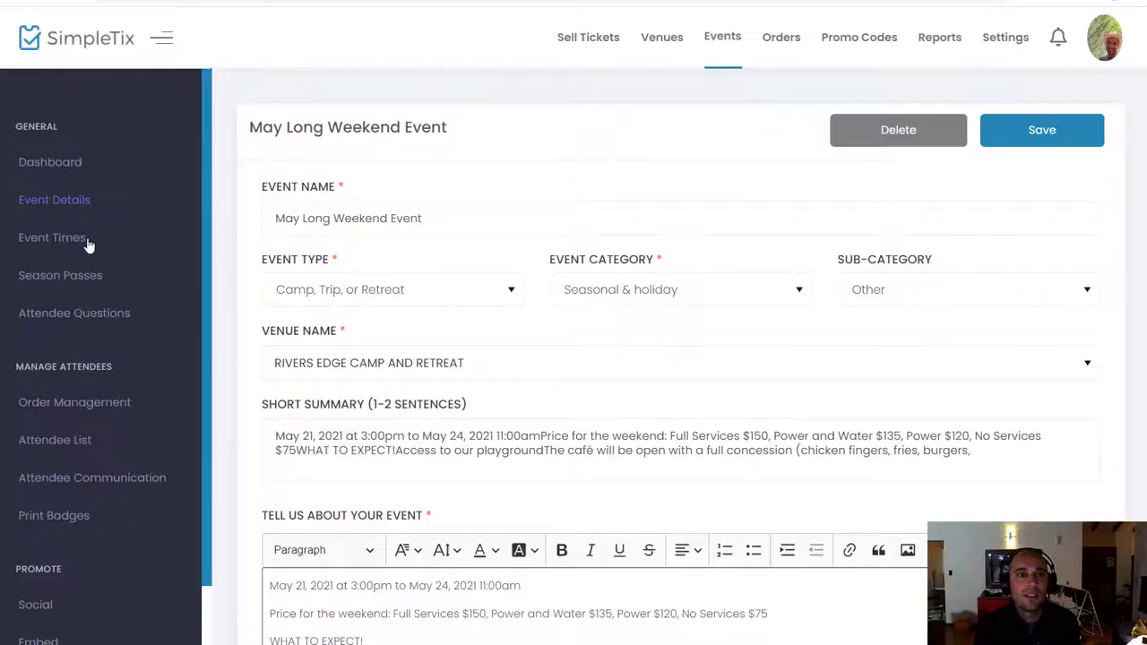
pyautogui.click(70, 170)
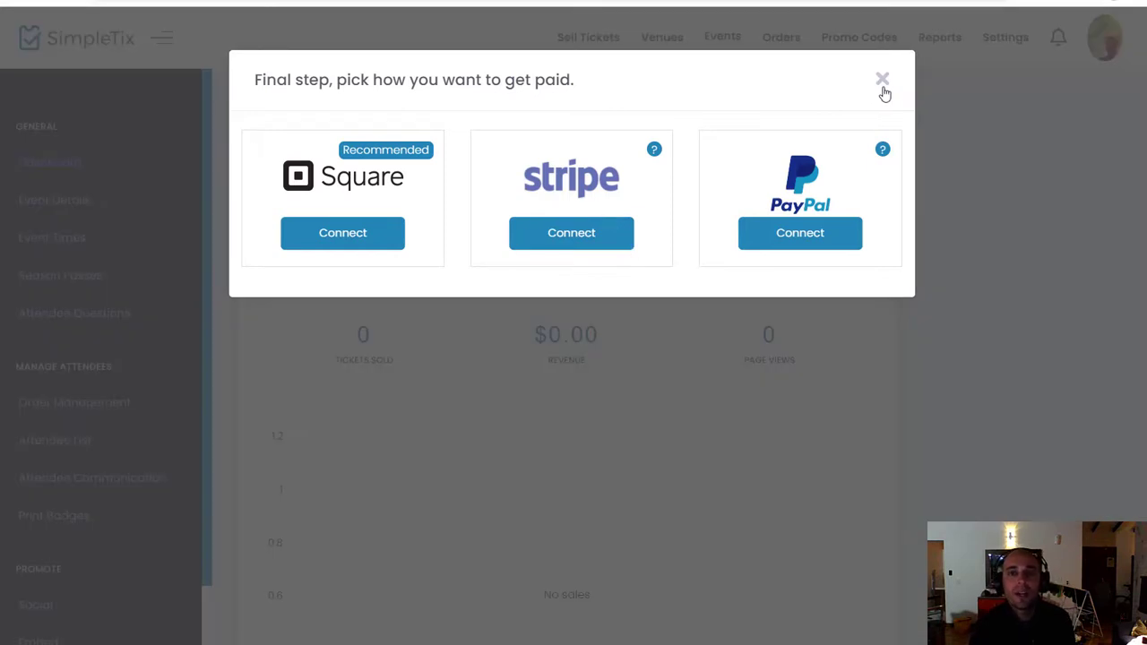
pyautogui.click(883, 82)
# Step: Copy the May Long Weekend Event's public link and open it in a new browser tab
pyautogui.click(713, 162)
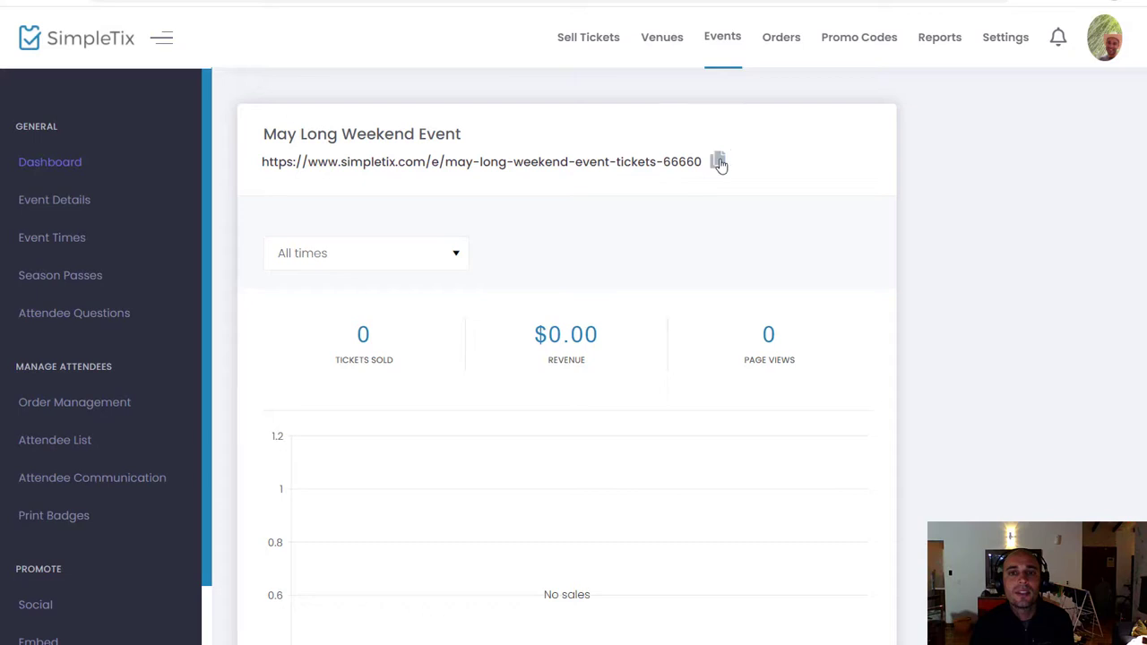
pyautogui.hotkey('ctrl', 't')
pyautogui.hotkey('ctrl', 'v')
pyautogui.press('Return')
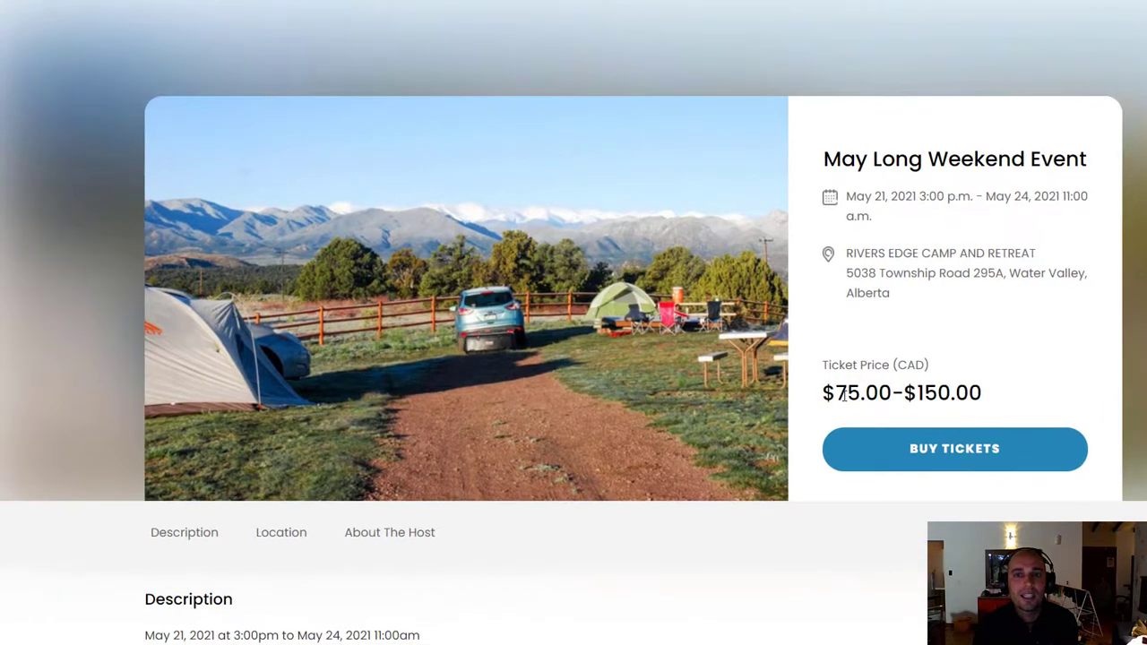
# Step: Review the public event page from the description down to the host name beneath the location map
pyautogui.scroll(-3, 844, 395)
pyautogui.scroll(-8, 844, 395)
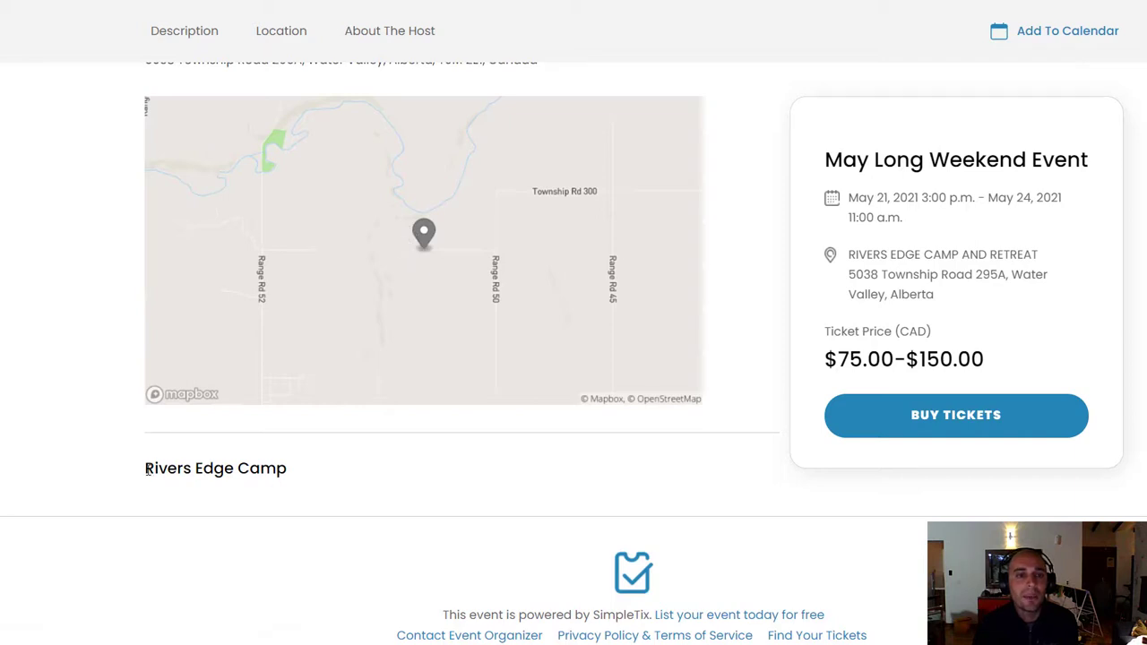
pyautogui.moveTo(148, 470); pyautogui.dragTo(288, 472)
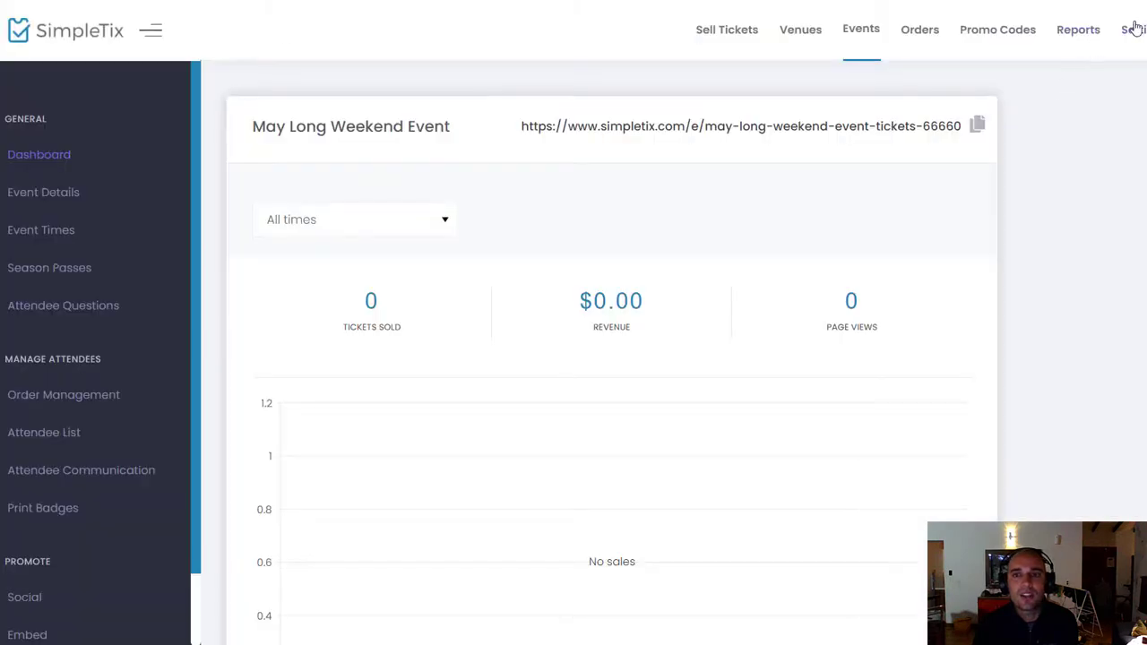
# Step: Open the Store settings in SimpleTix and review the payment provider, image, store name and organization description fields
pyautogui.click(1131, 30)
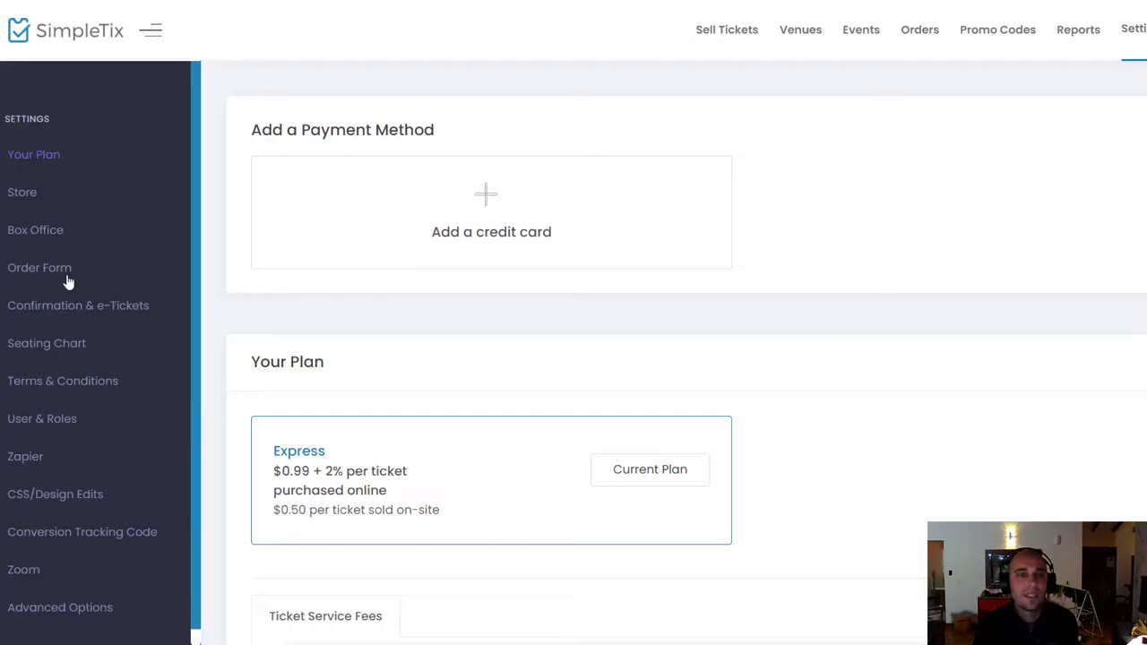
pyautogui.click(27, 193)
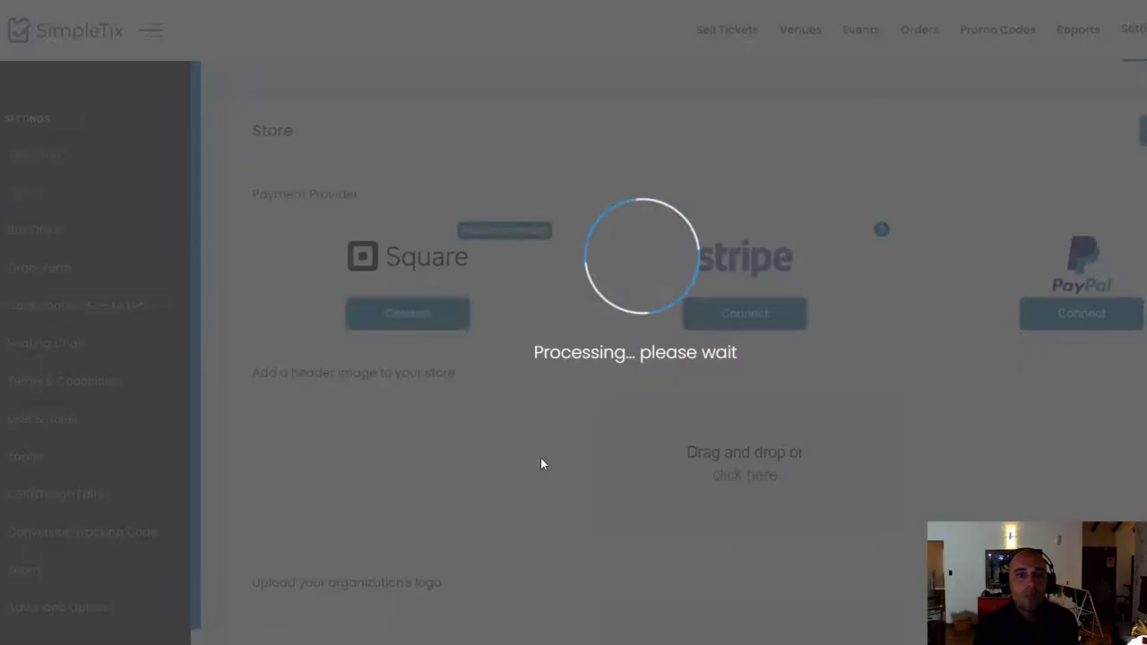
pyautogui.scroll(-3, 540, 458)
pyautogui.scroll(-8, 541, 458)
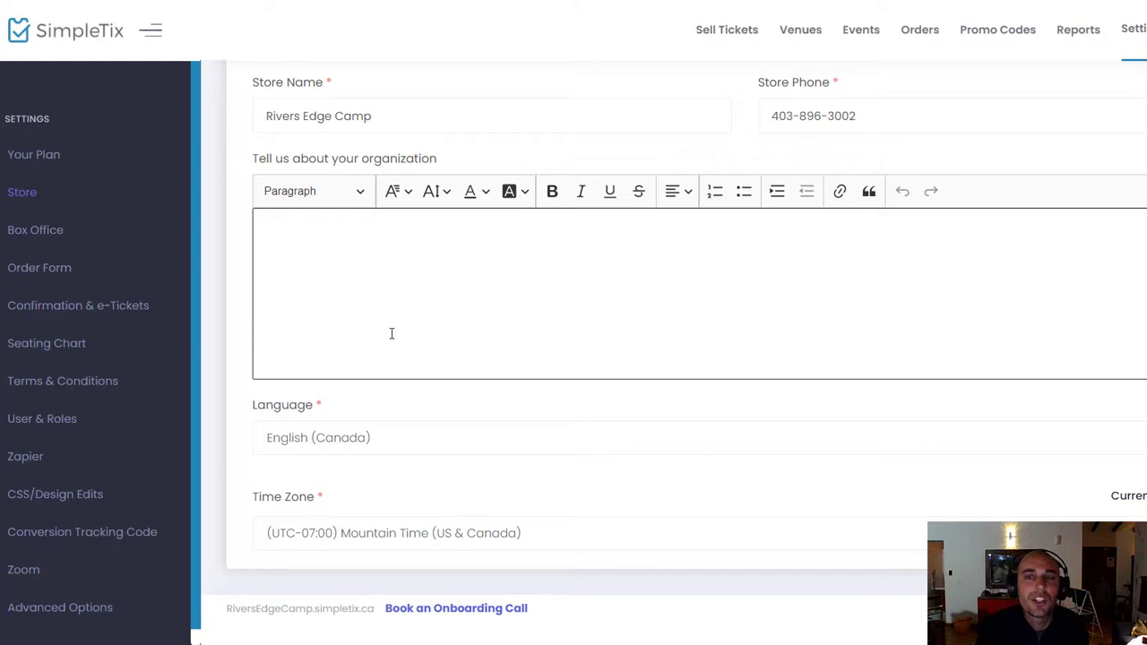
pyautogui.scroll(7, 392, 333)
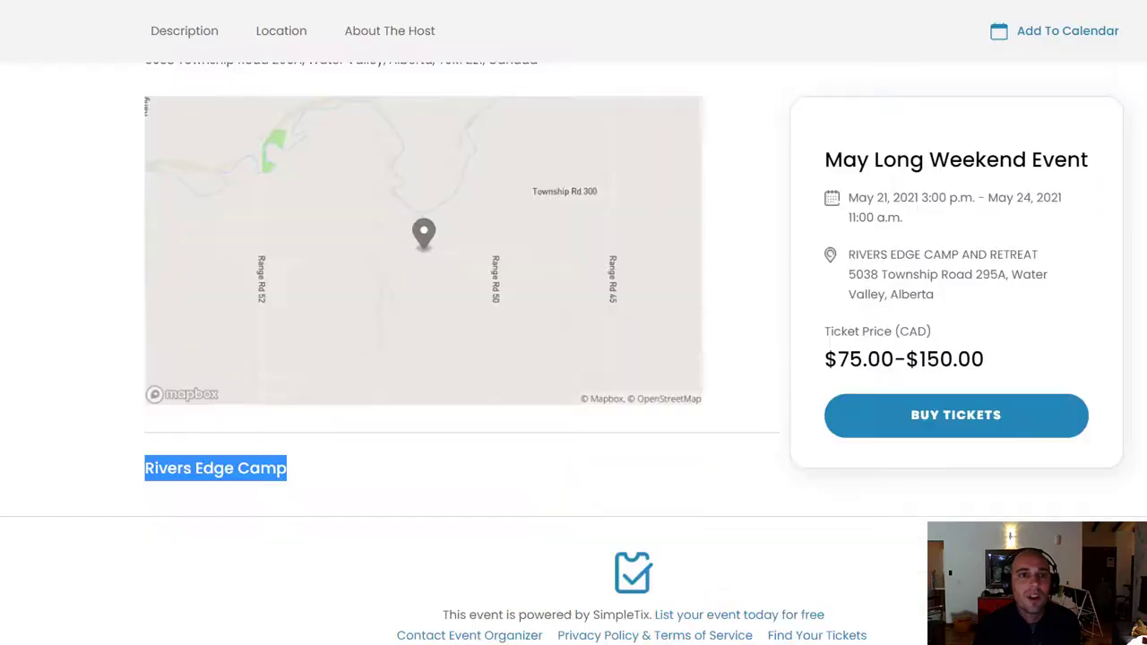
# Step: Return to the public event page's ticket card and open the campsite booking map for the May Long Weekend Event
pyautogui.scroll(10, 720, 415)
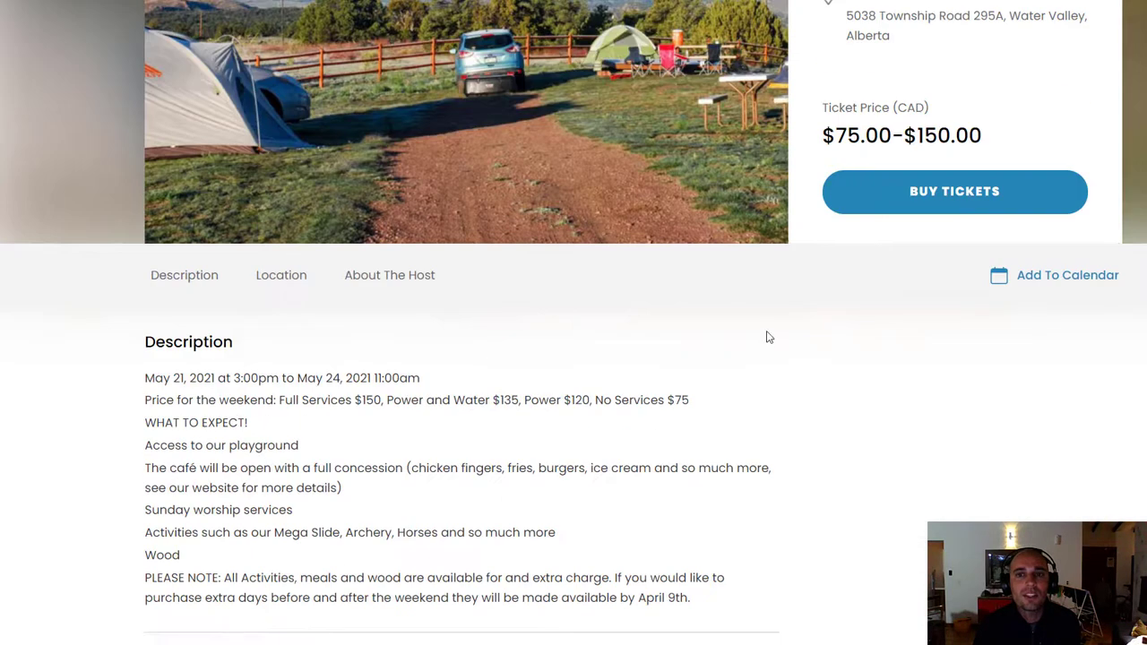
pyautogui.scroll(3, 765, 332)
pyautogui.click(892, 446)
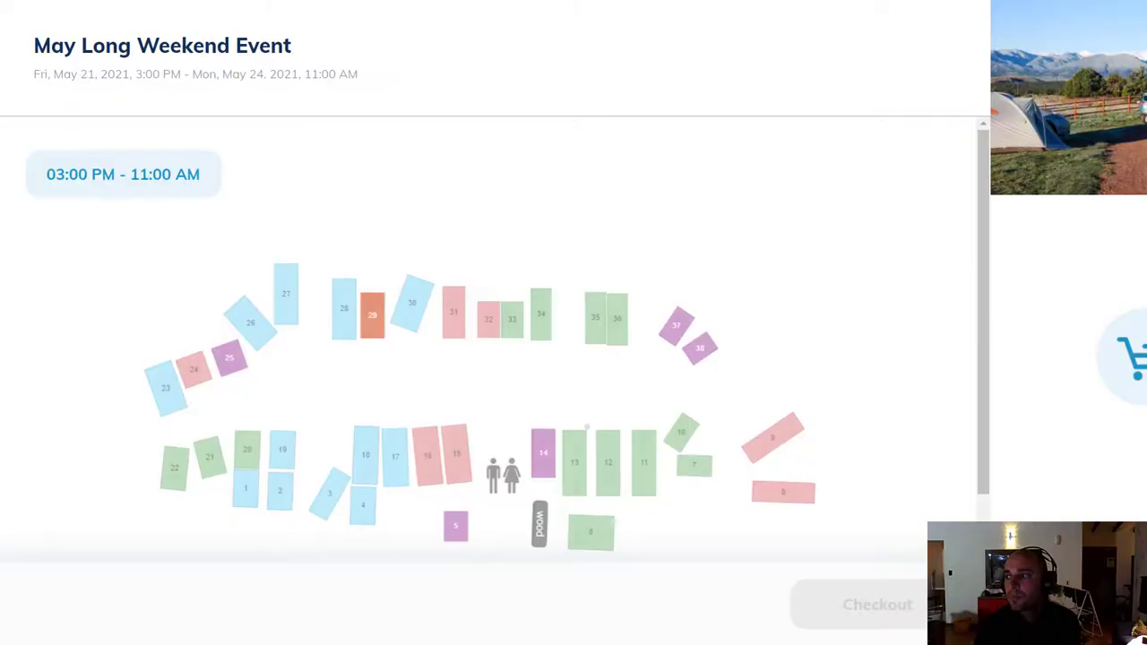
# Step: Select Full Services site 30 on the booking map and try to check out
pyautogui.scroll(-2, 630, 413)
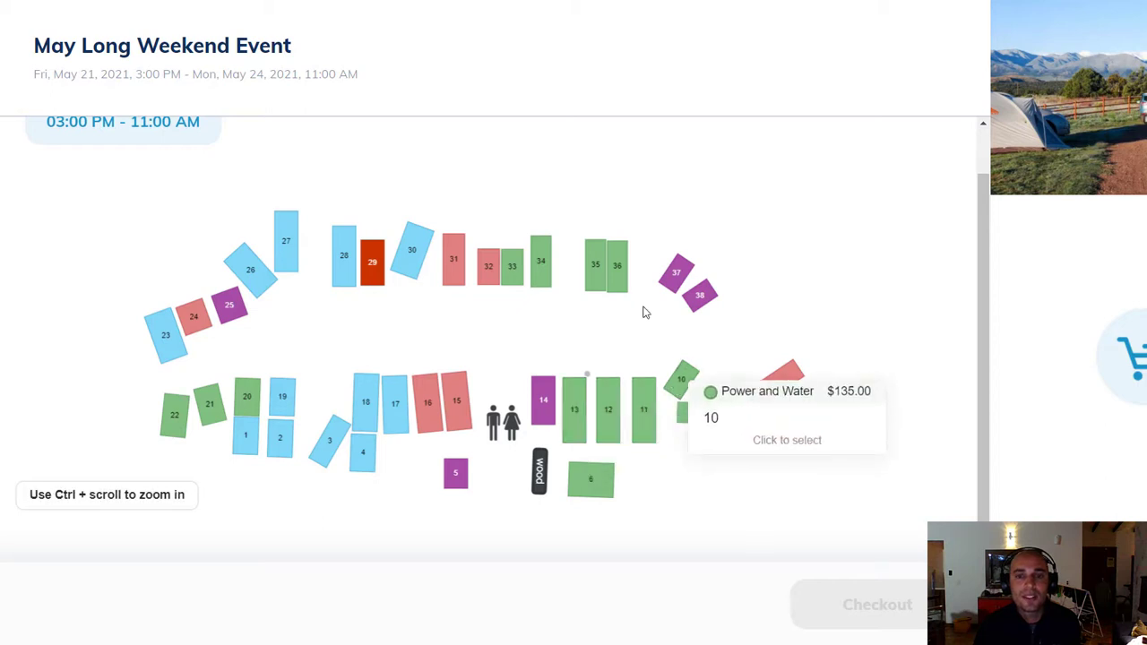
pyautogui.click(414, 262)
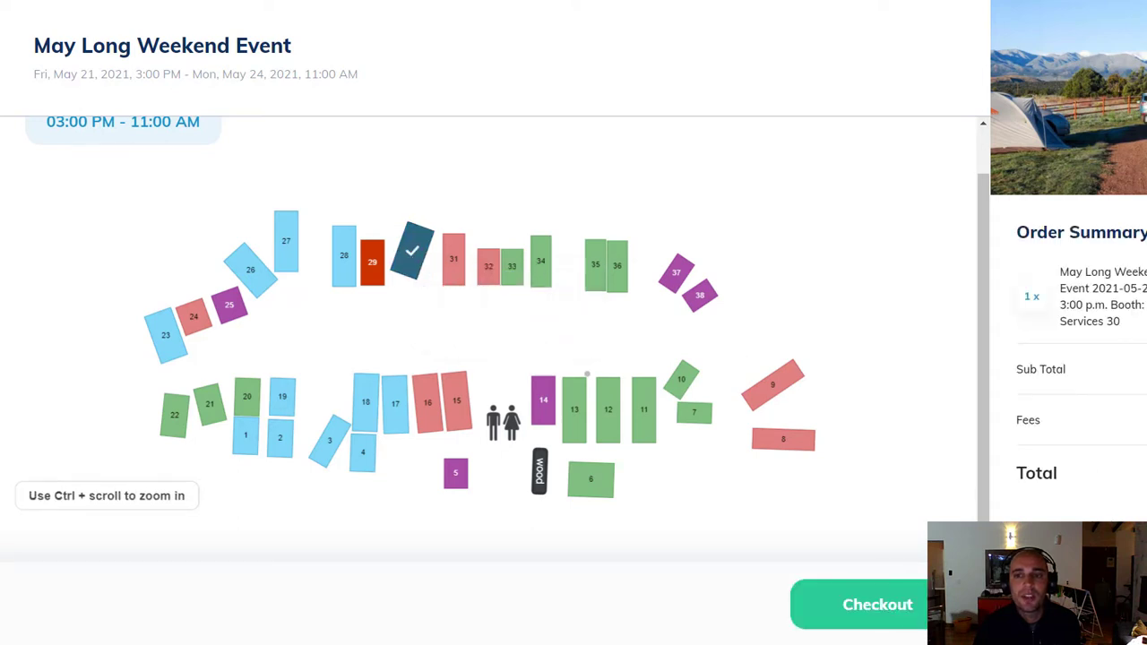
pyautogui.click(877, 605)
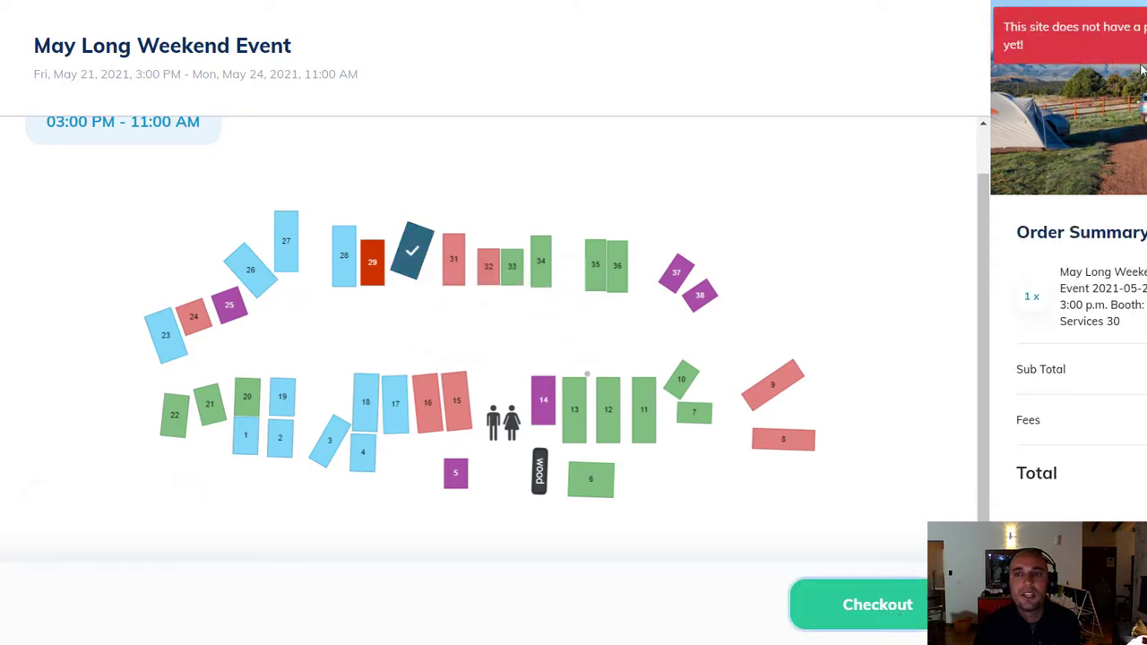
# Step: Close the booking window, reopen the campsite map from the event page, and check the availability of site 30 and its neighbours
pyautogui.press('super+Down')
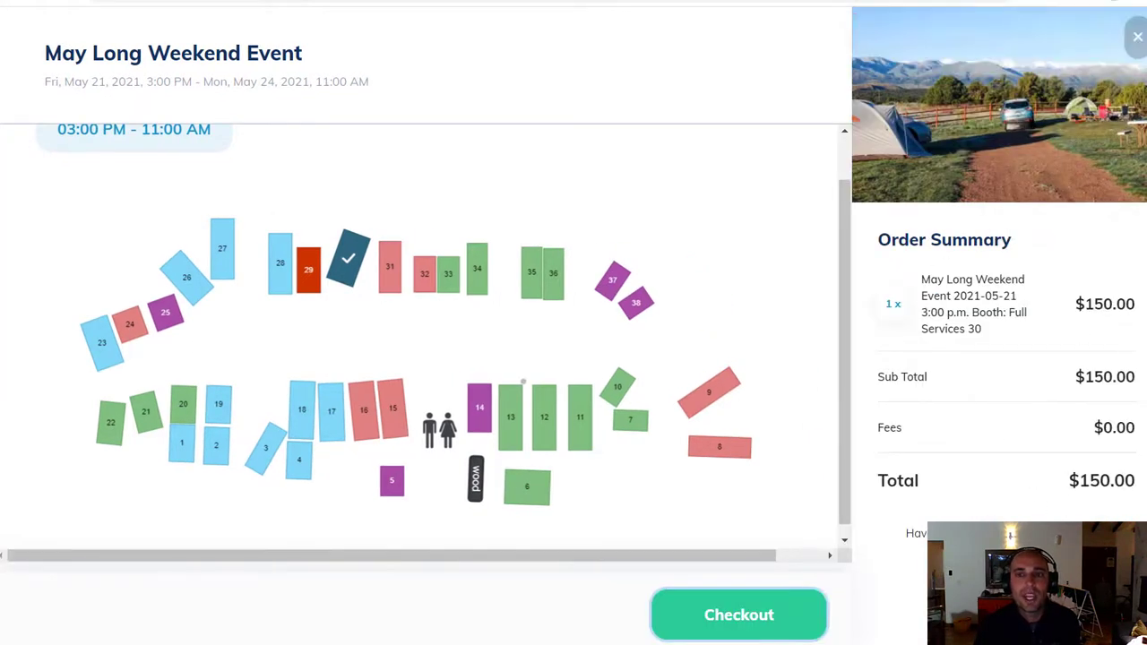
pyautogui.click(1134, 40)
pyautogui.click(860, 455)
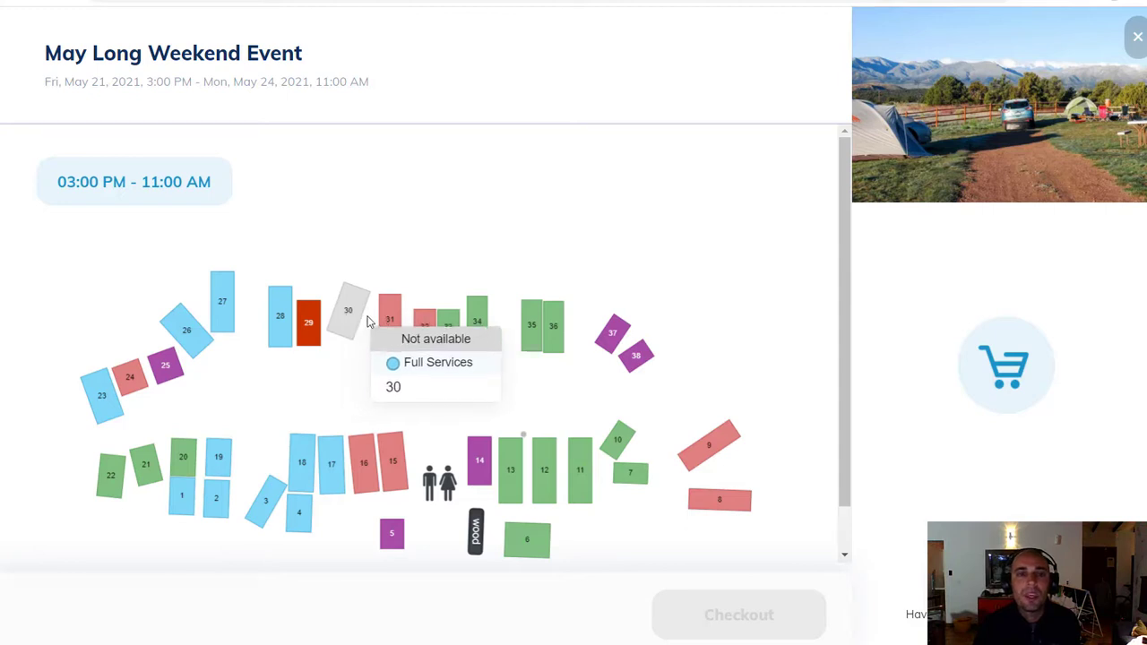
pyautogui.moveTo(356, 321)
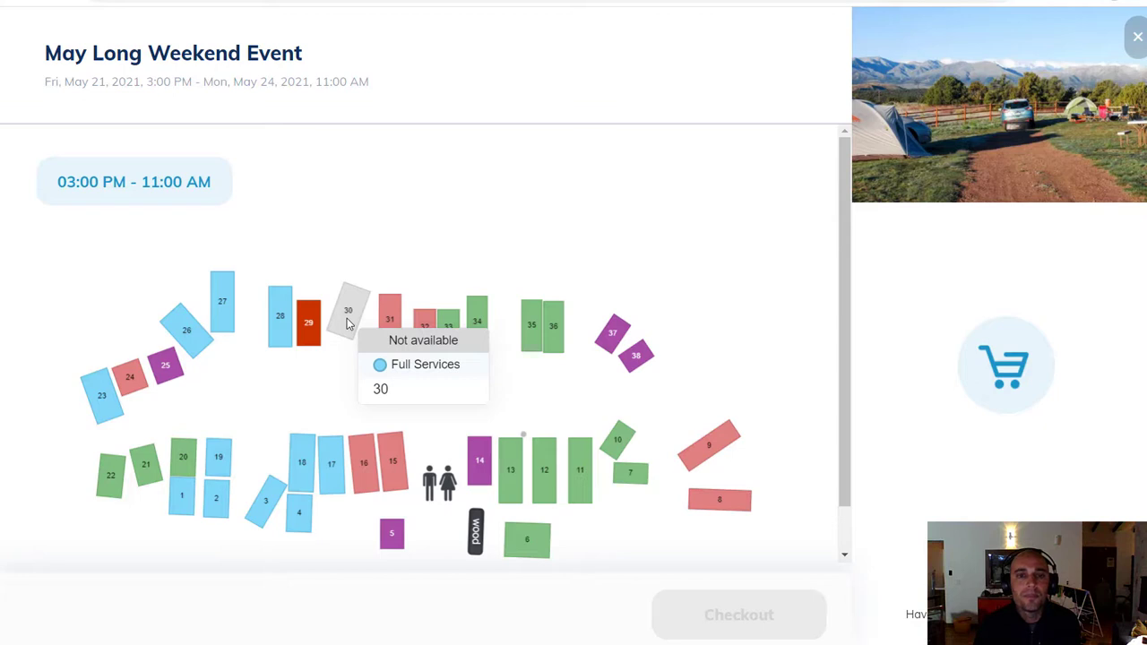
pyautogui.moveTo(388, 330)
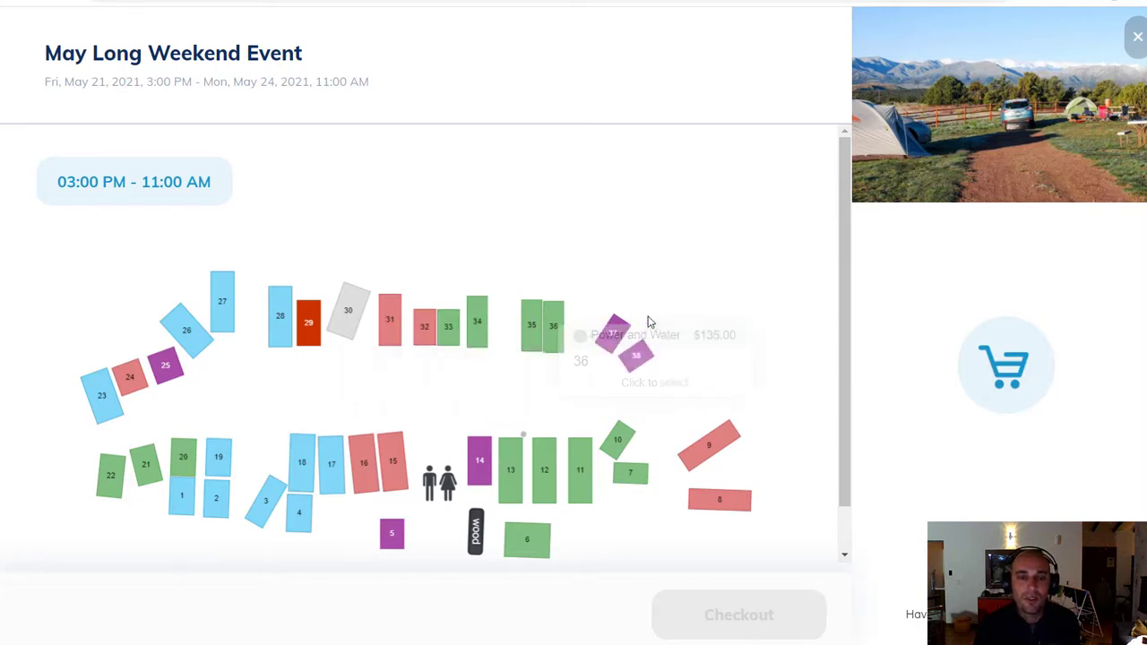
pyautogui.scroll(-1, 685, 315)
pyautogui.scroll(-1, 686, 315)
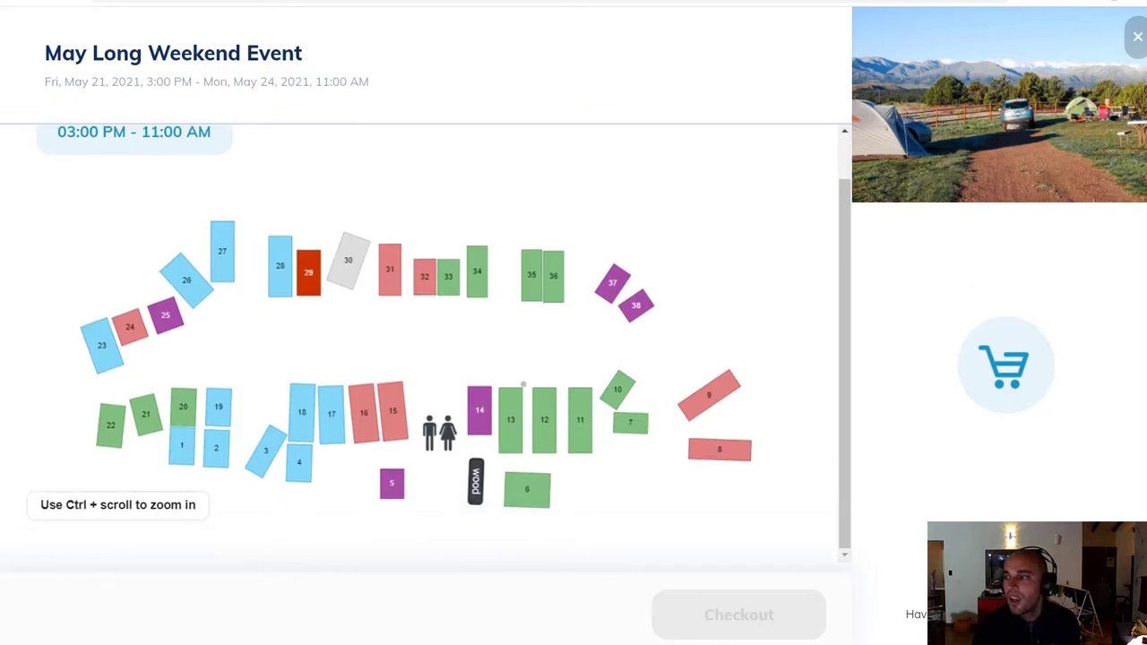